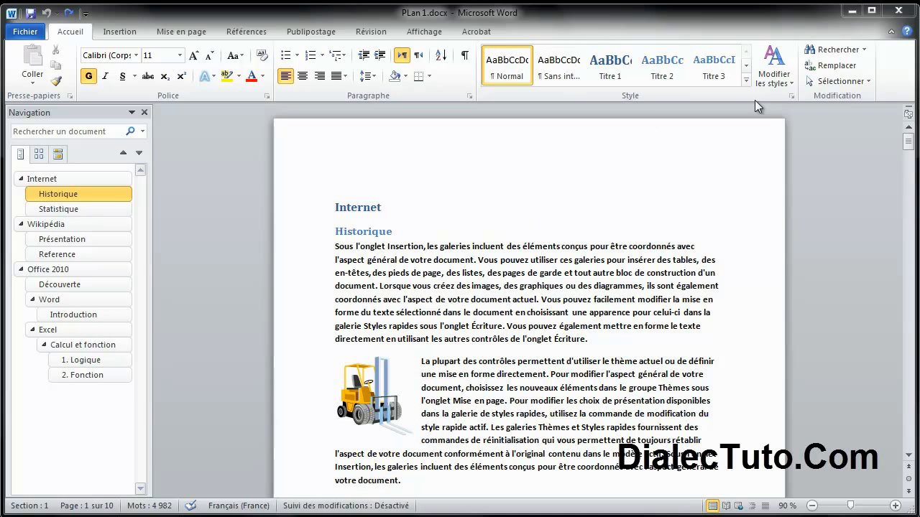
Check which heading styles are applied to the Internet, Historique and Logique headings, including the full style gallery.
double_click(355, 207)
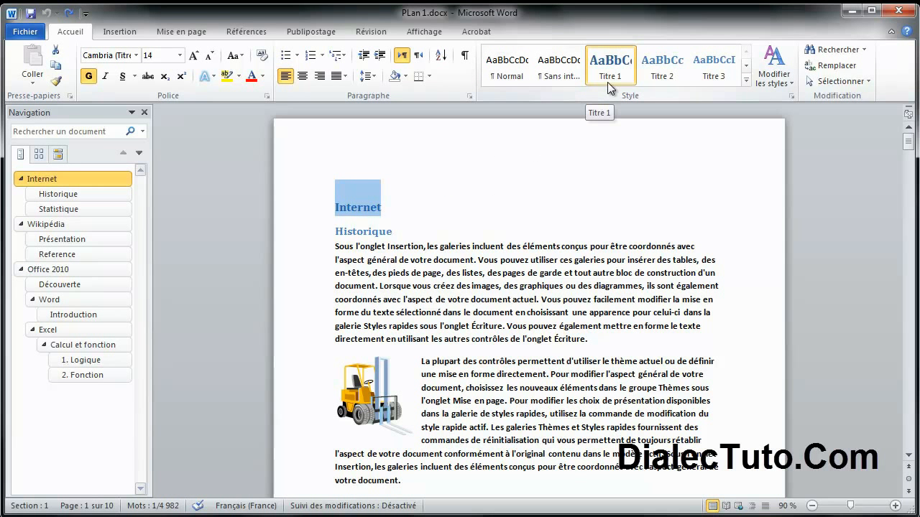
double_click(362, 231)
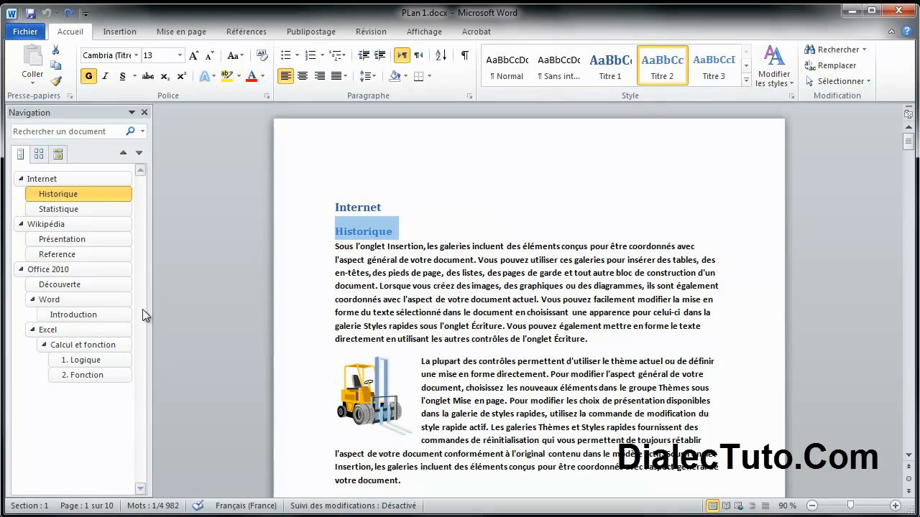
click(91, 360)
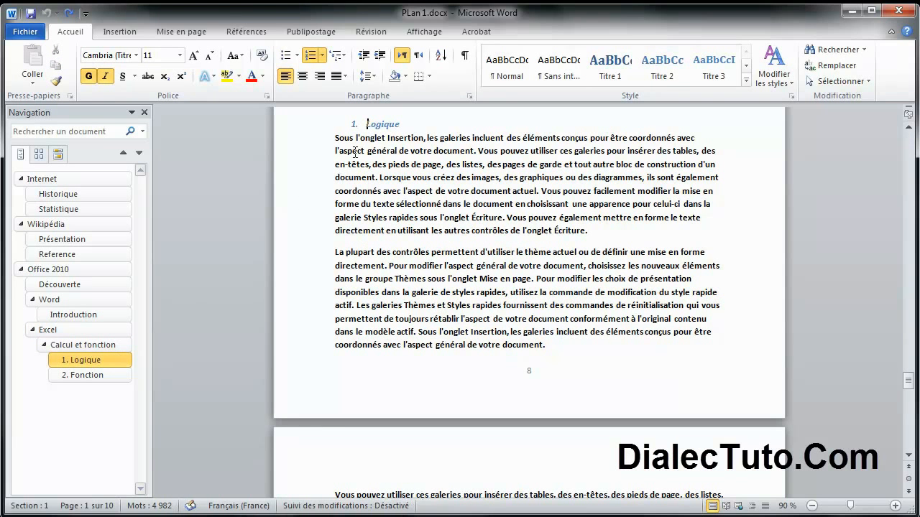
double_click(385, 125)
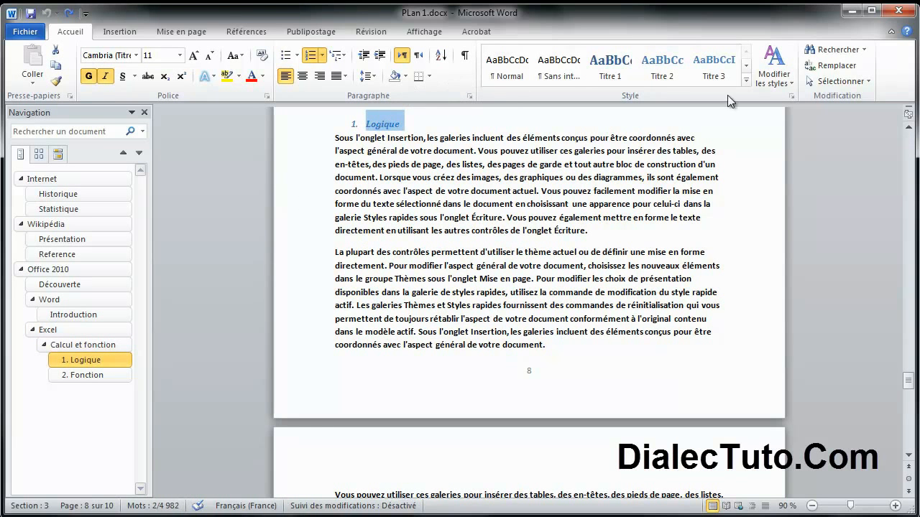
click(746, 83)
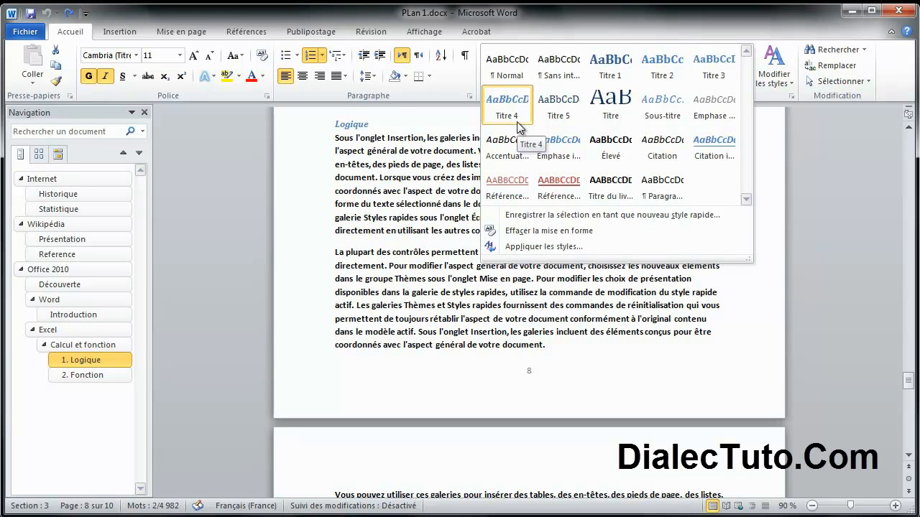
click(381, 299)
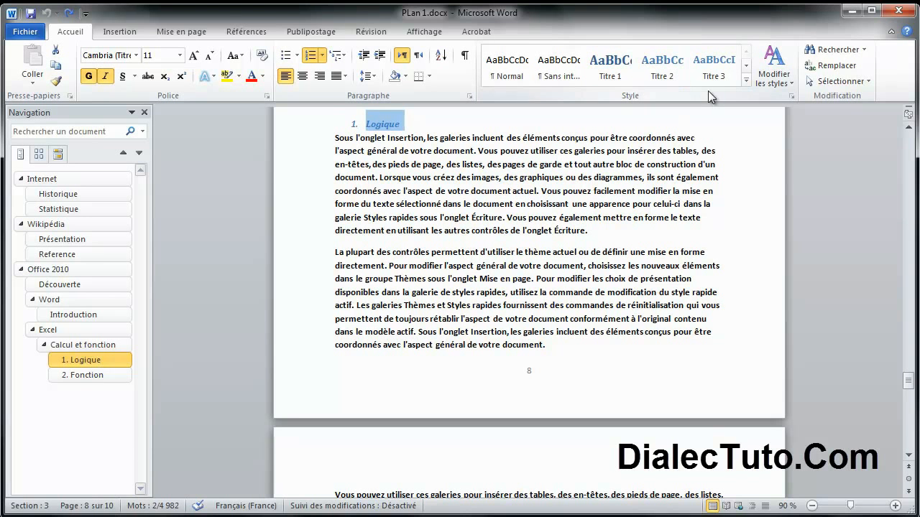
click(491, 191)
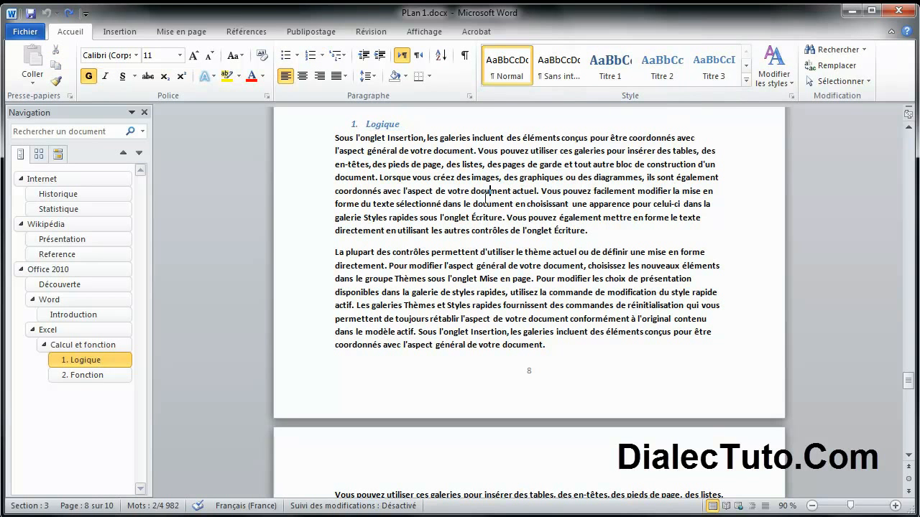
Inspect the outline levels of the Logique, Calcul et fonction and Internet headings in Outline view, and return to page layout.
click(424, 32)
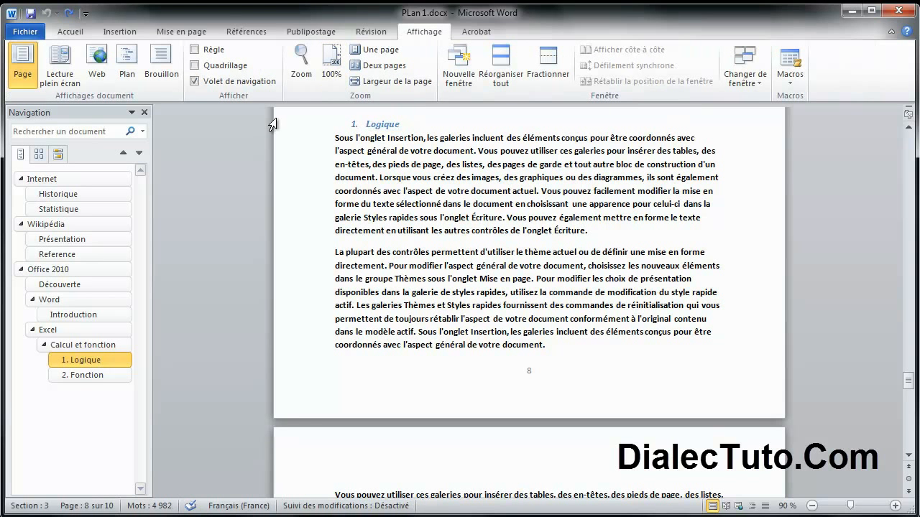
click(129, 71)
double_click(297, 247)
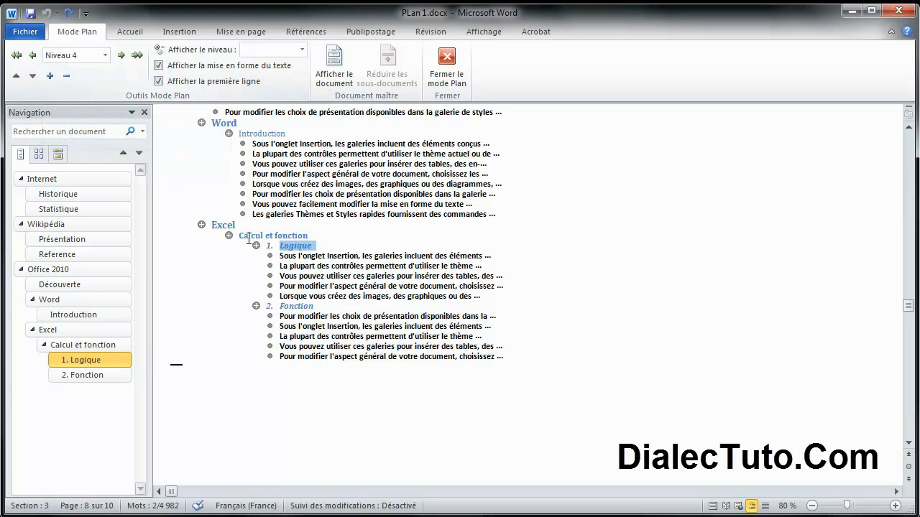
drag(310, 235, 244, 236)
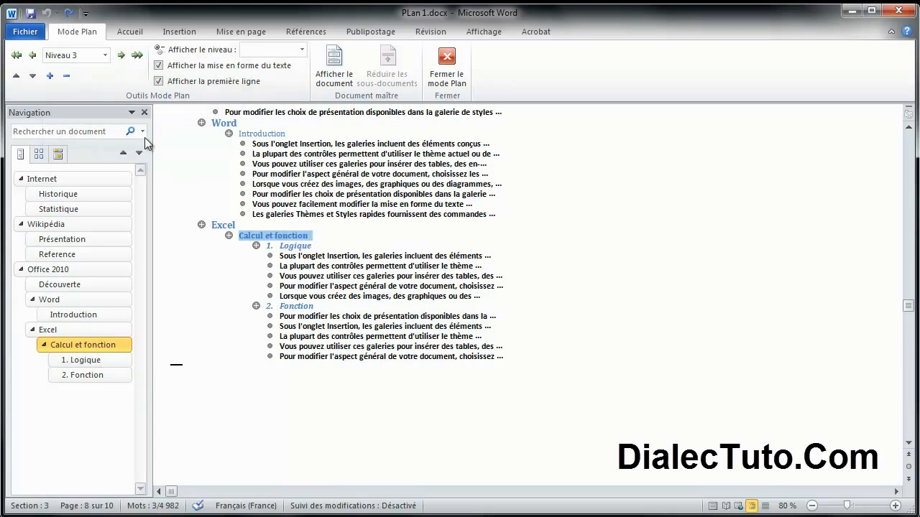
middle_click(433, 297)
drag(224, 115, 207, 115)
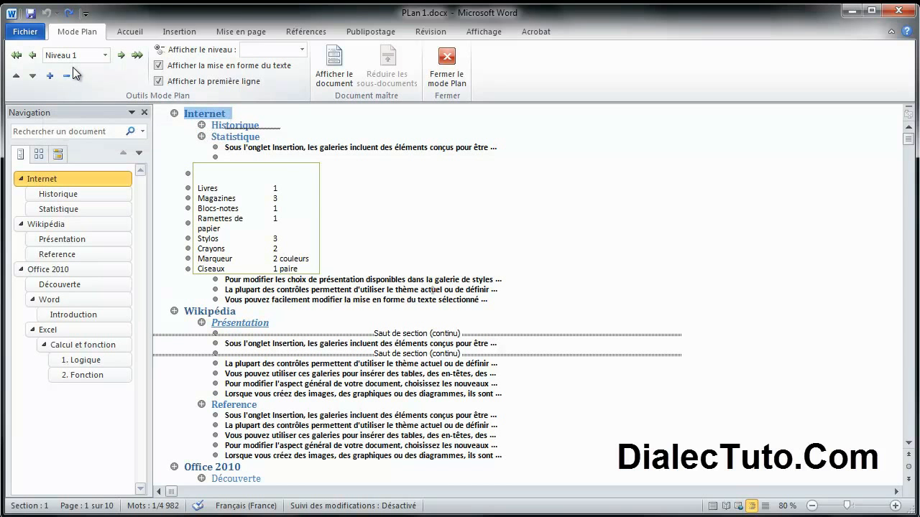
click(447, 69)
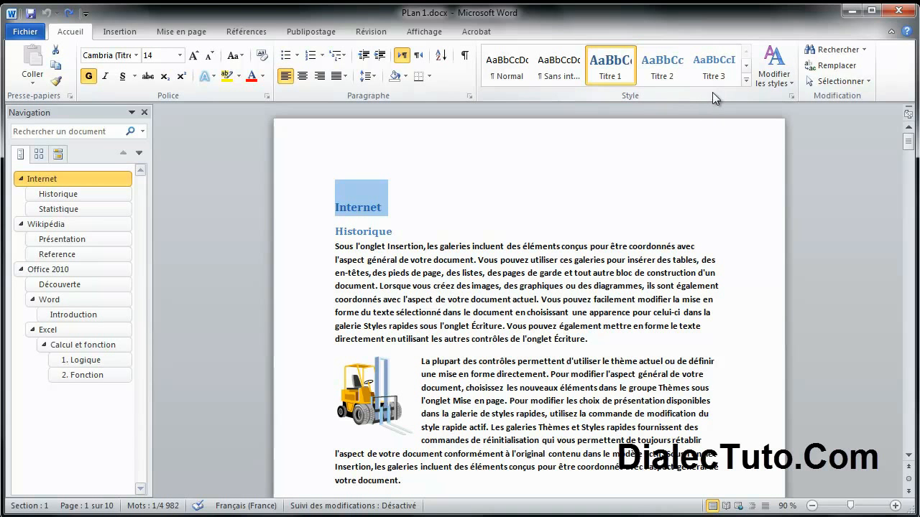
Apply the Moderne style set to the document.
click(389, 246)
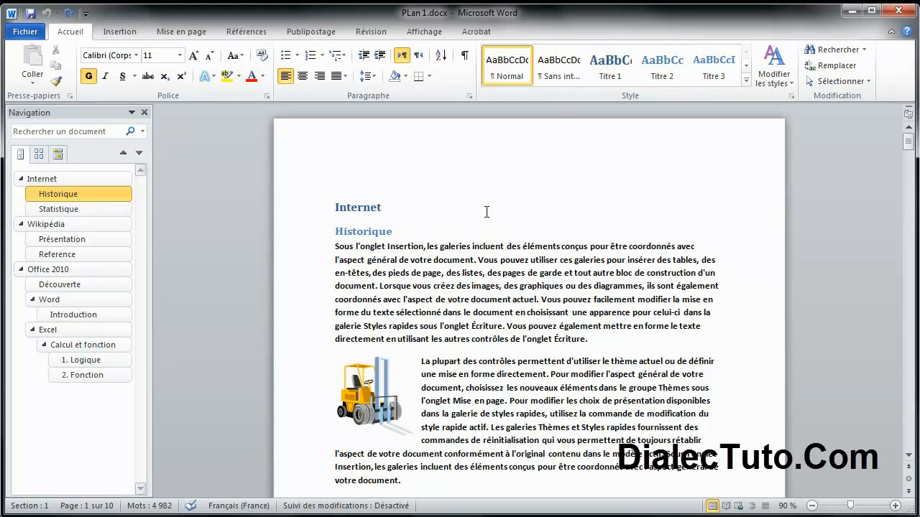
click(785, 86)
mouse_move(785, 102)
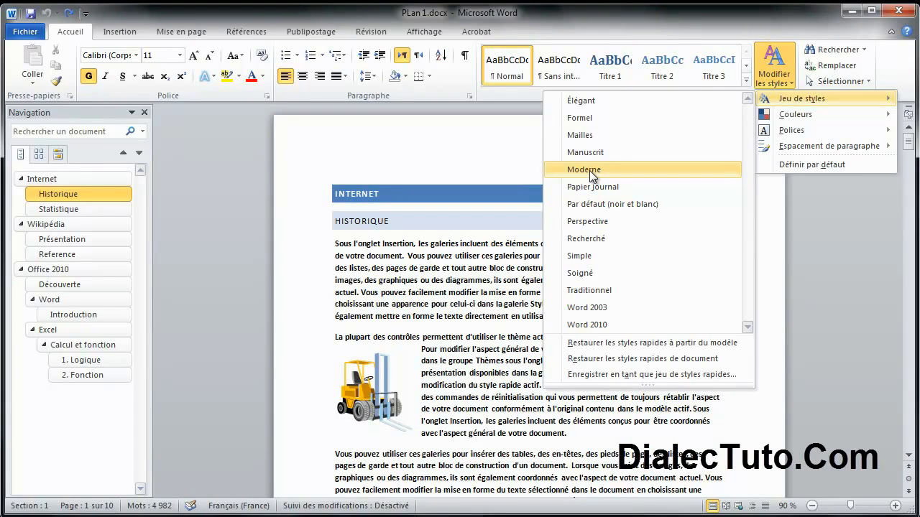
click(589, 170)
Review the active style set, preview Titre 1 on the first paragraph, and check the styles of the Internet and Historique headings.
click(783, 84)
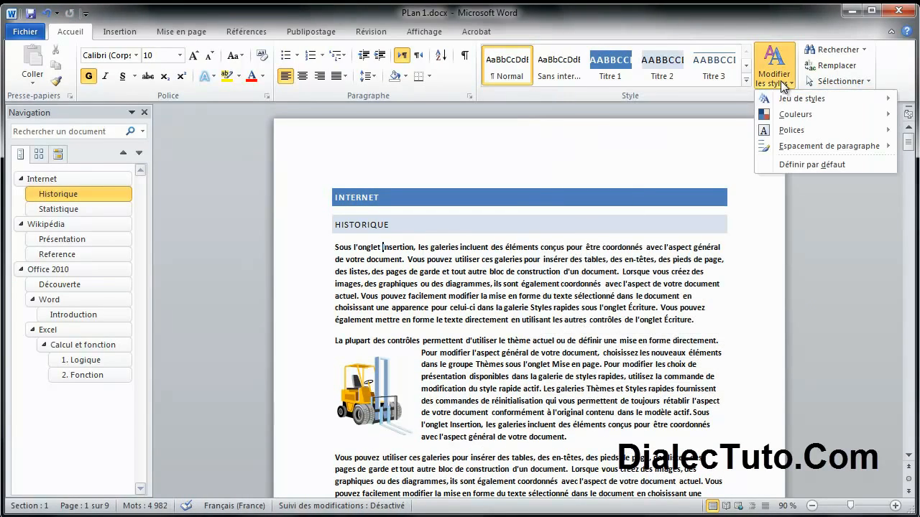
click(433, 290)
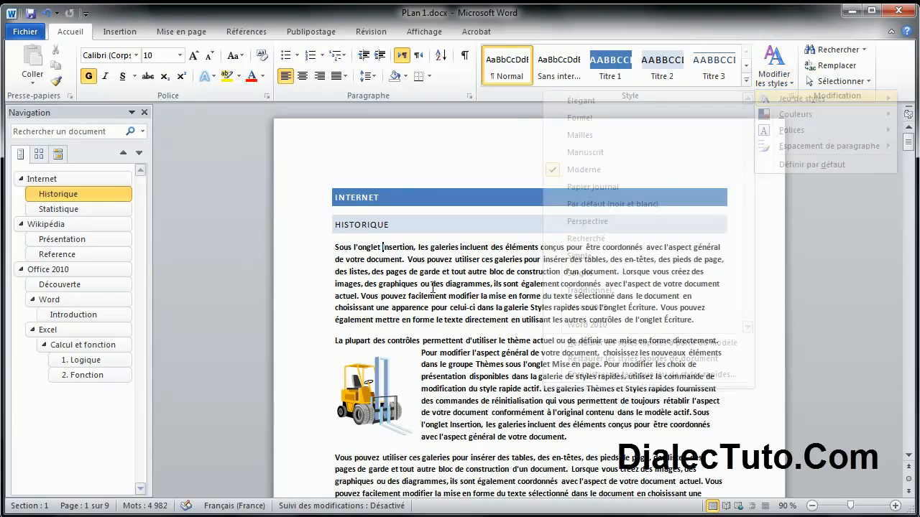
click(613, 82)
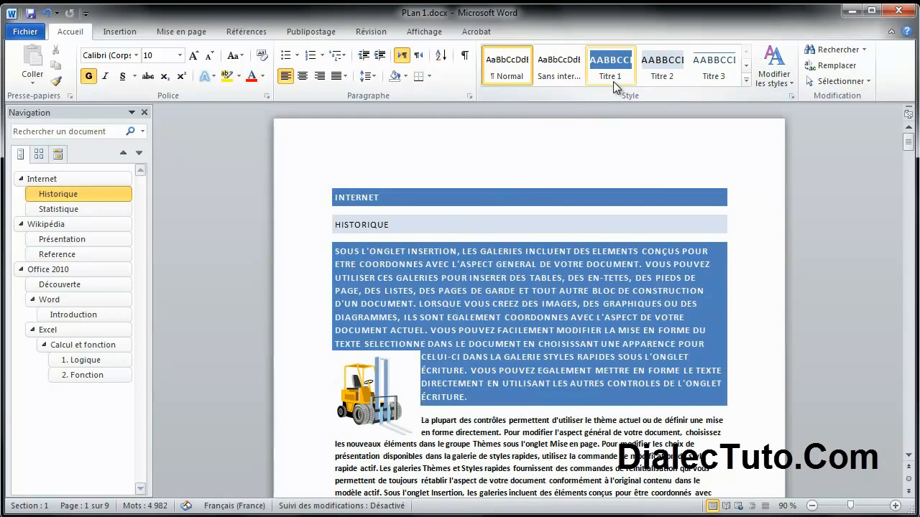
click(385, 202)
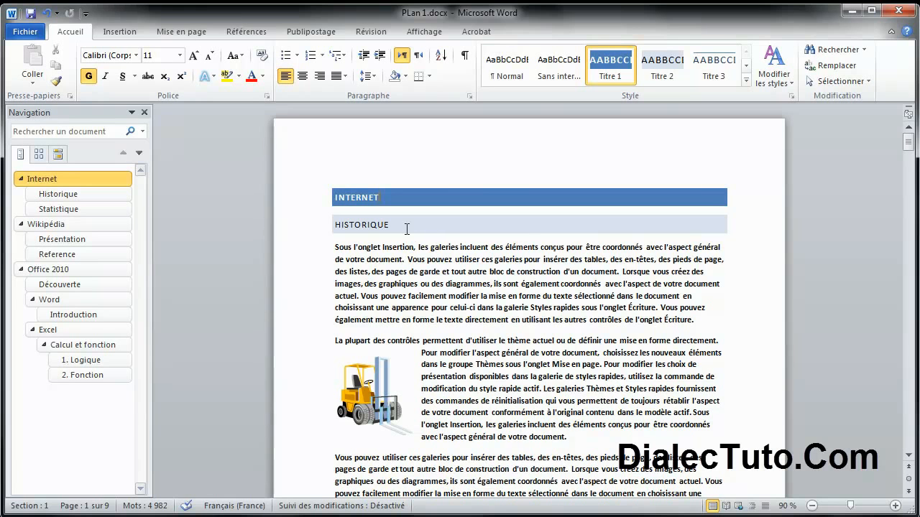
click(406, 227)
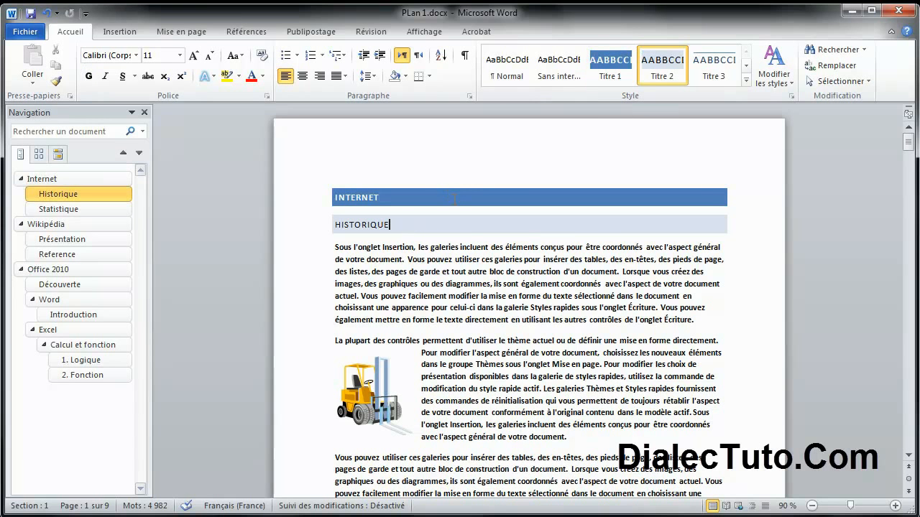
View several pages at once at 40% zoom and examine the formatting of the Internet, Wikipédia and Présentation headings.
click(813, 507)
click(812, 506)
click(813, 506)
click(813, 507)
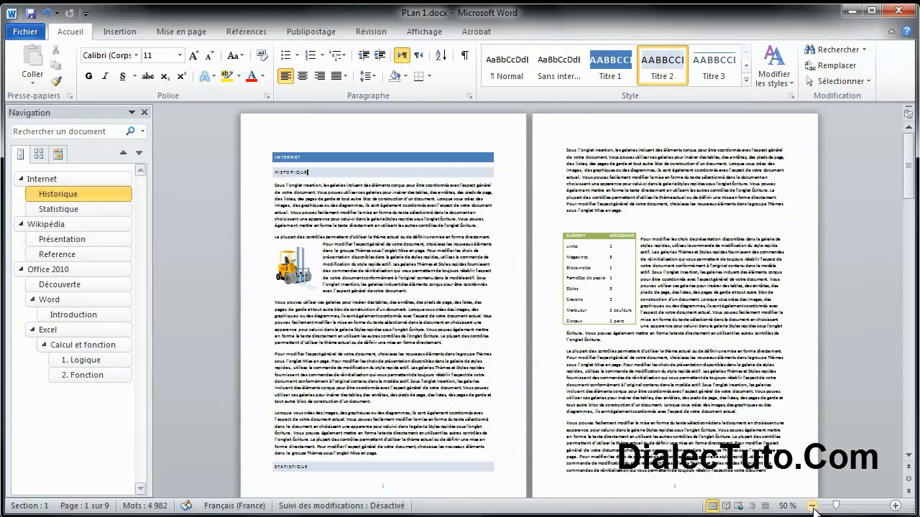
click(813, 507)
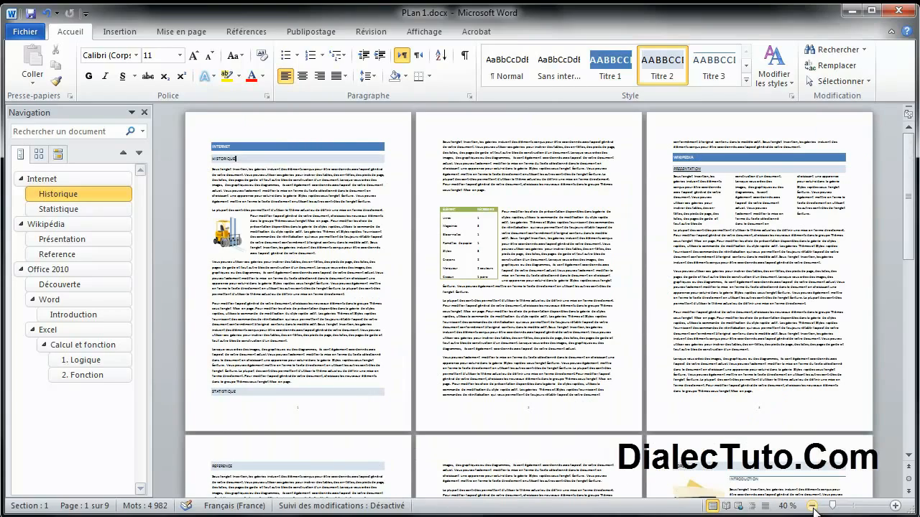
click(305, 146)
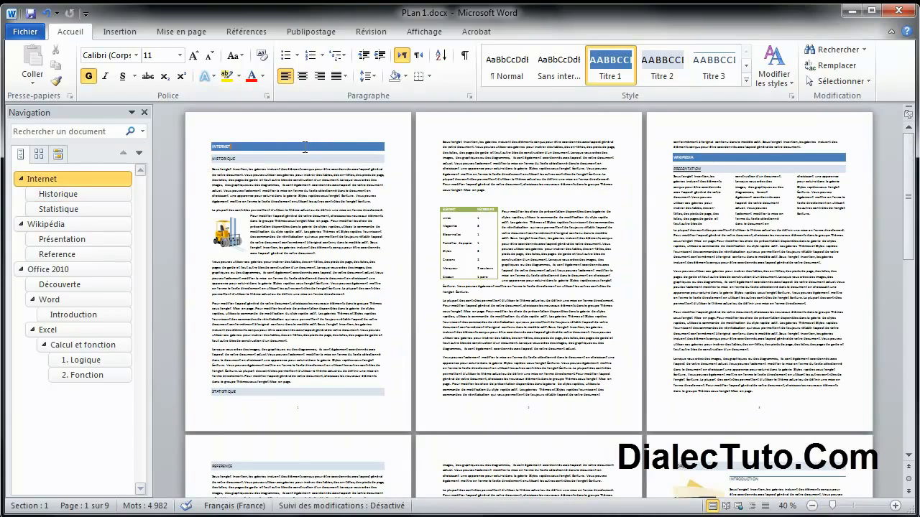
click(708, 158)
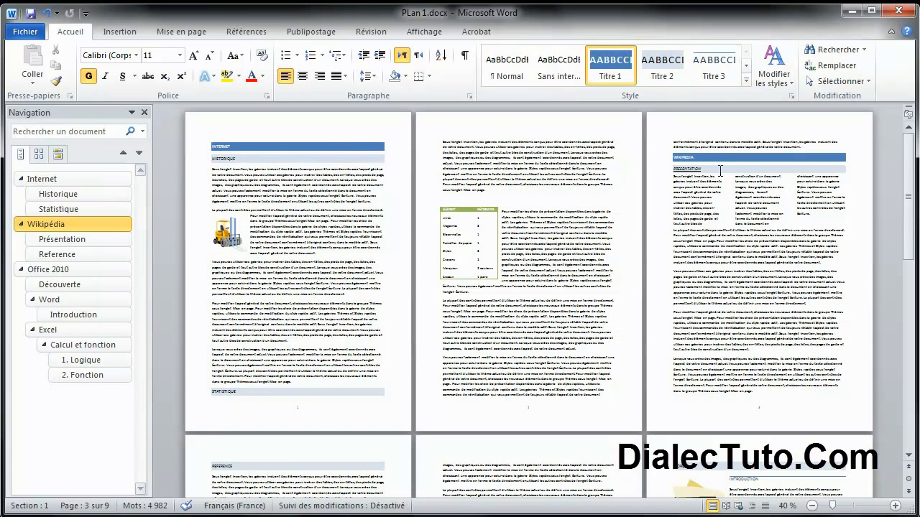
click(720, 170)
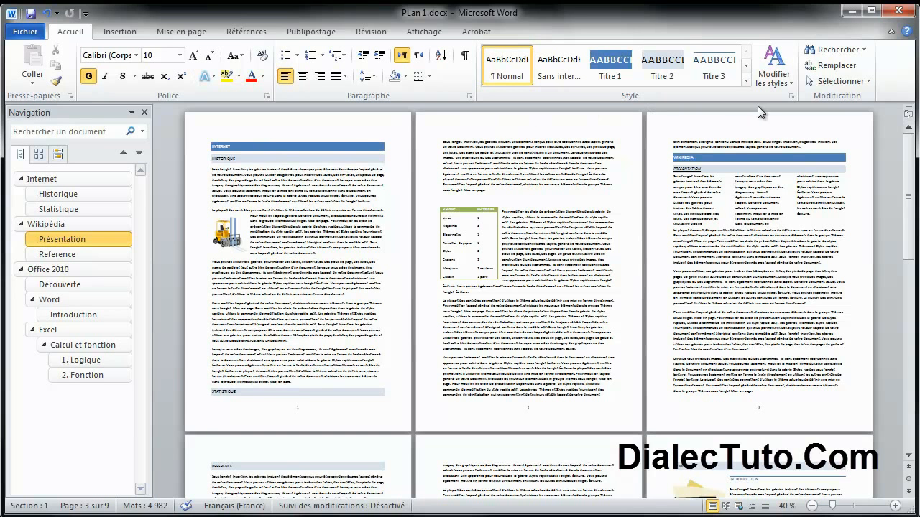
Apply the Aspect colour set and the Office font set (Cambria and Calibri) to the document's styles.
click(779, 85)
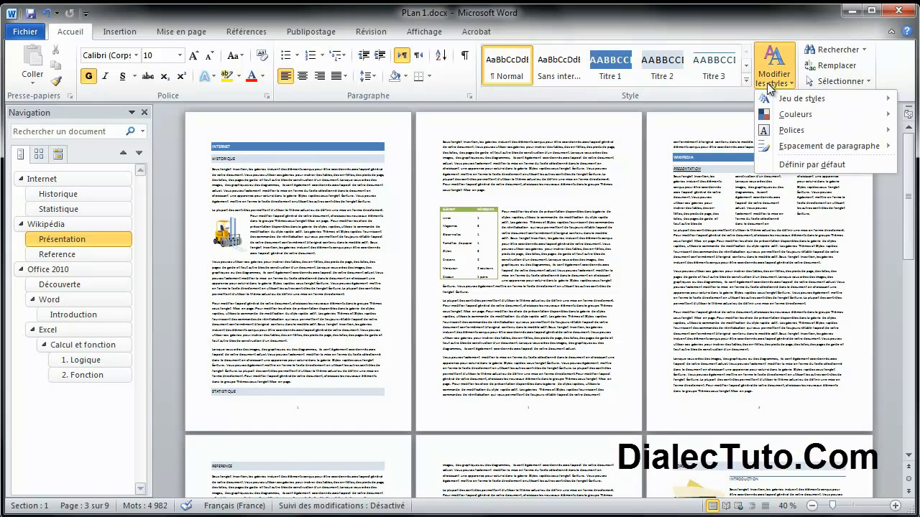
mouse_move(791, 117)
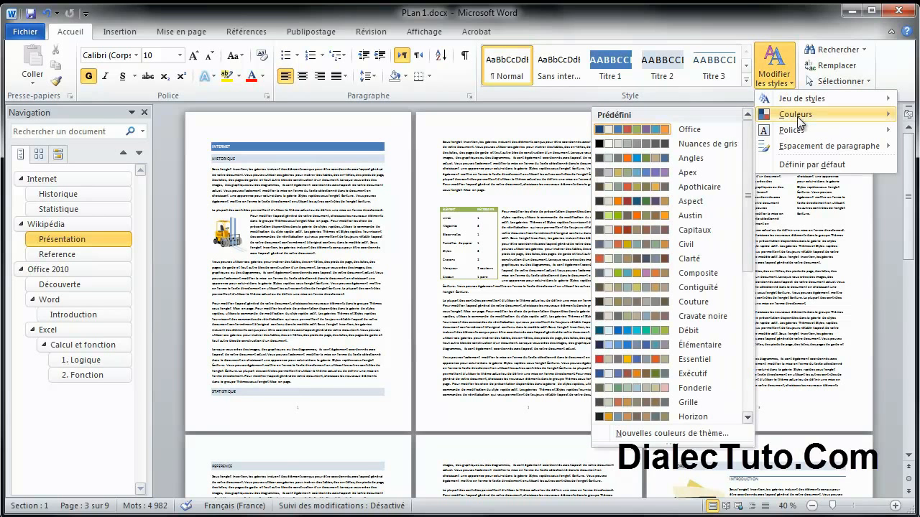
click(627, 201)
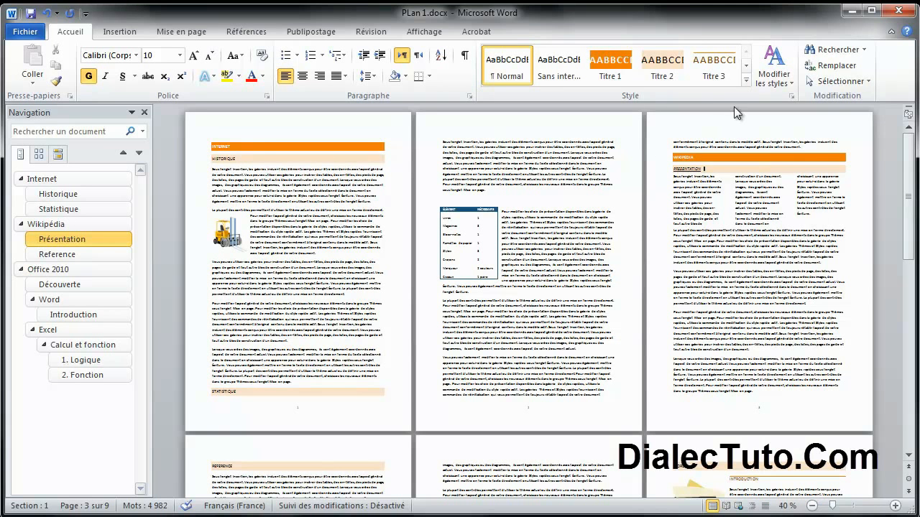
click(774, 66)
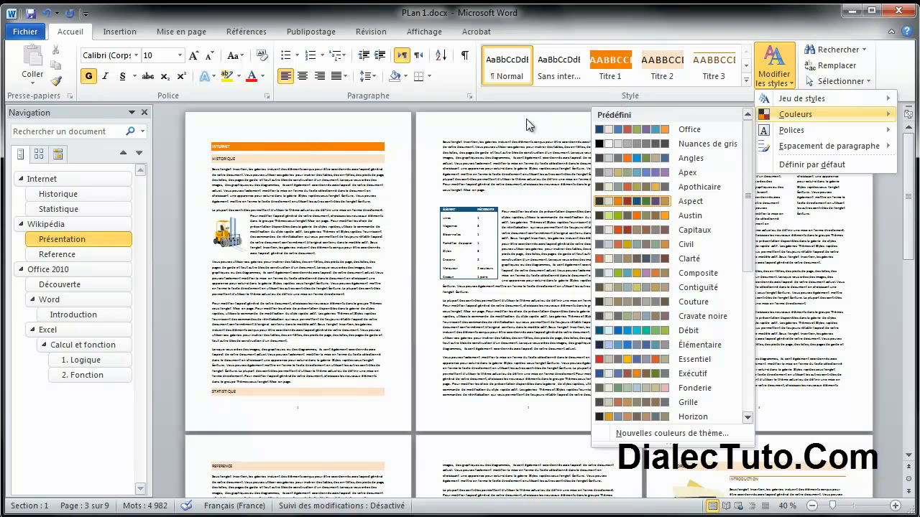
click(471, 171)
click(783, 83)
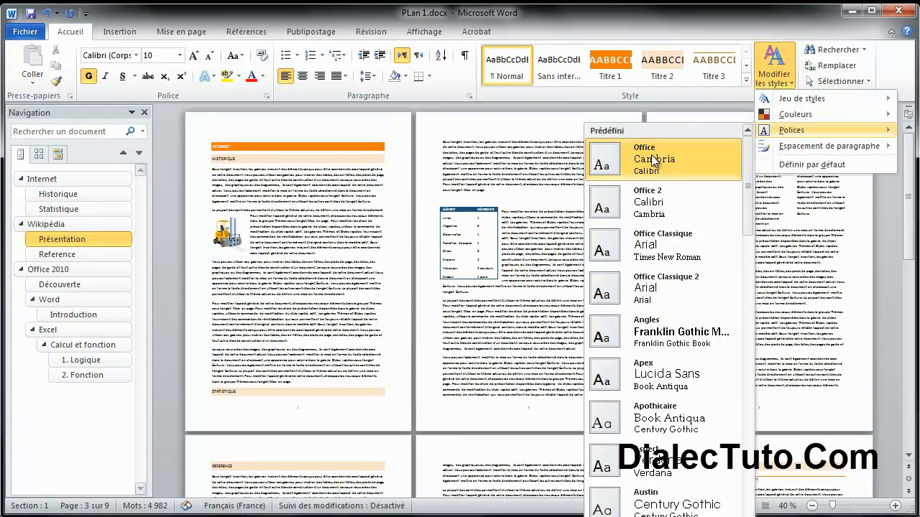
click(652, 154)
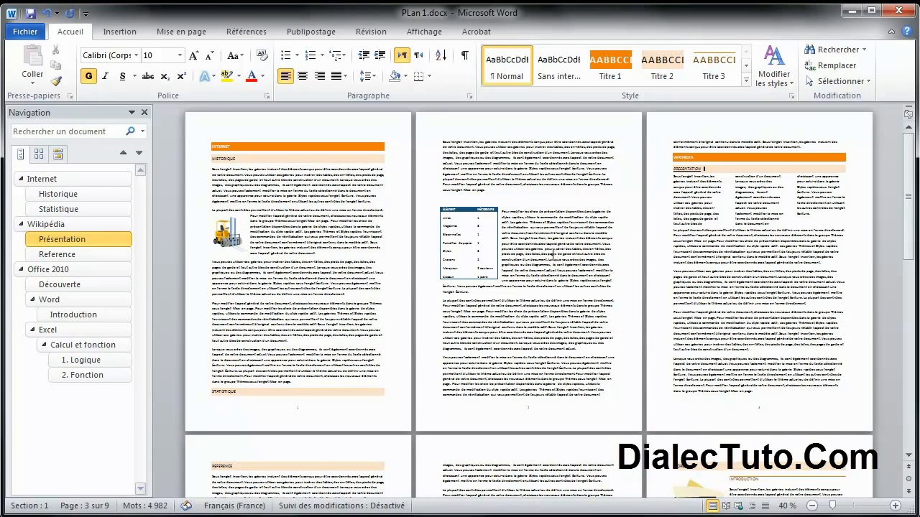
Restore the document's original quick styles in place of the Moderne style set.
click(776, 85)
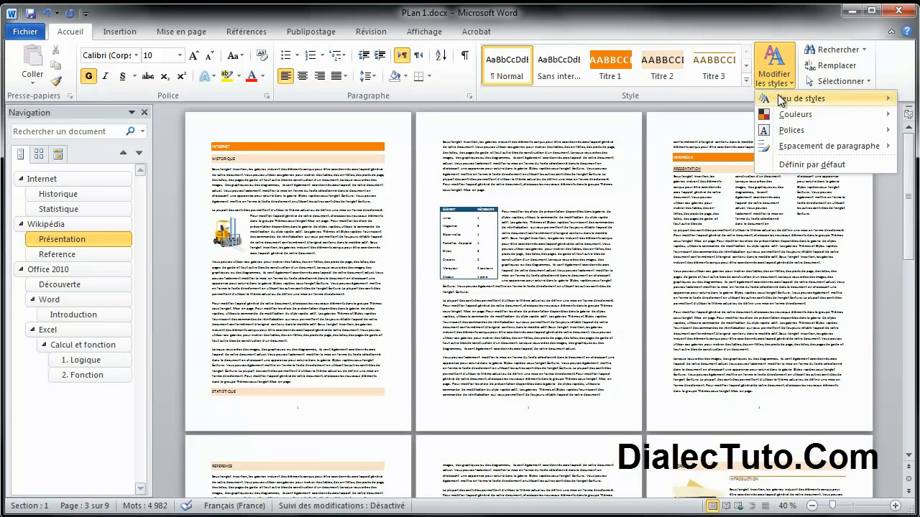
mouse_move(781, 97)
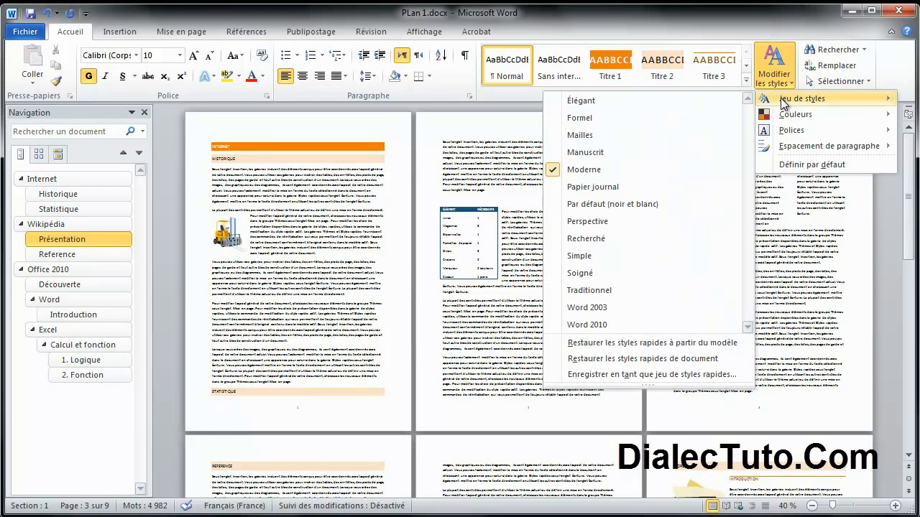
click(679, 359)
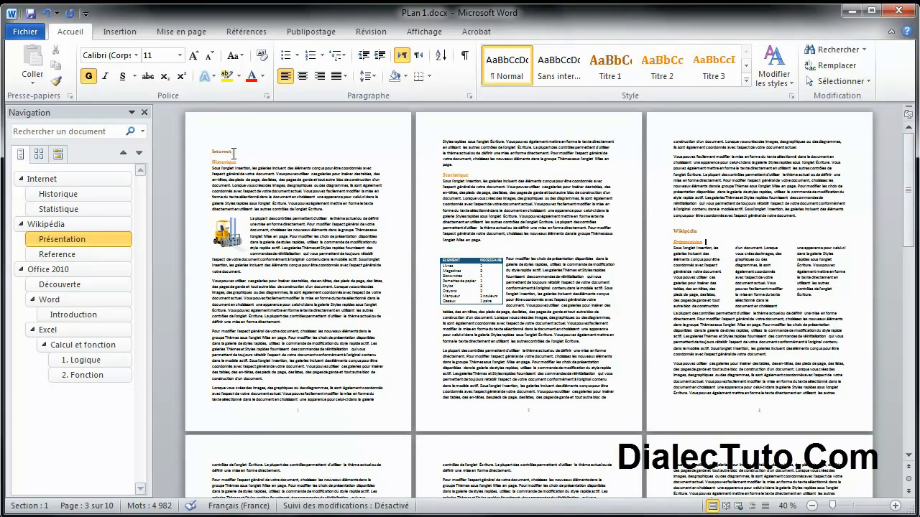
Apply the Office colour set to the document's styles.
click(896, 506)
click(896, 506)
click(896, 506)
click(895, 506)
click(895, 506)
drag(908, 207, 915, 144)
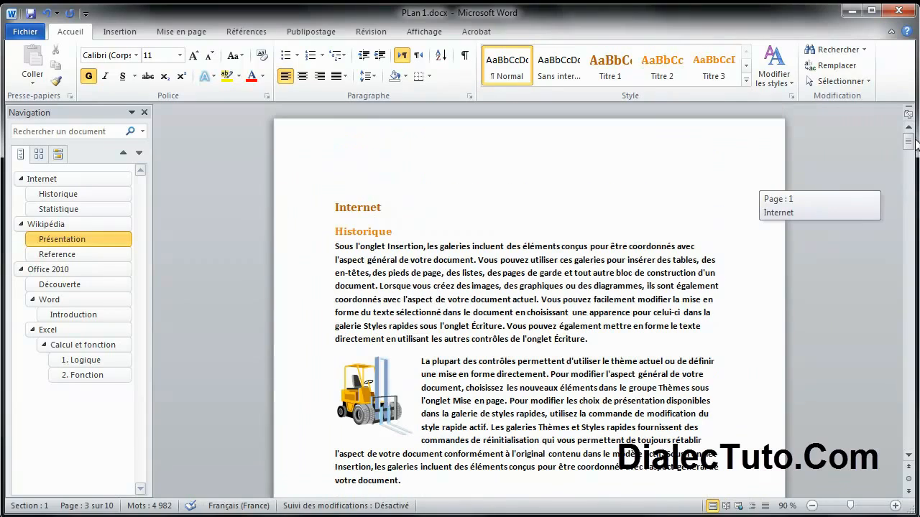
click(773, 66)
mouse_move(785, 118)
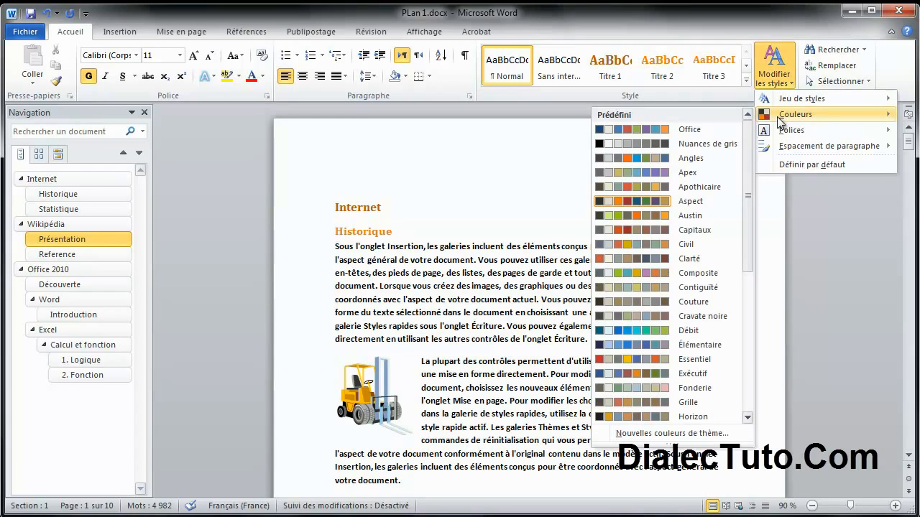
click(688, 134)
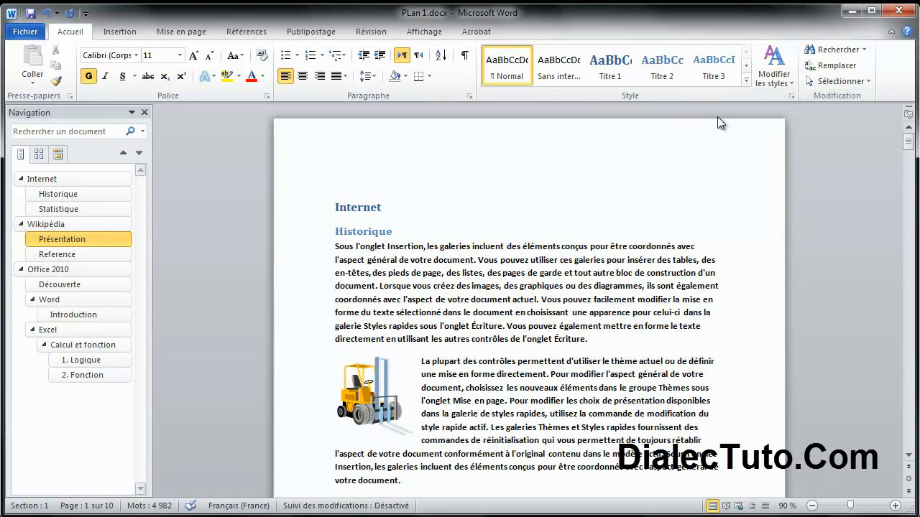
click(770, 83)
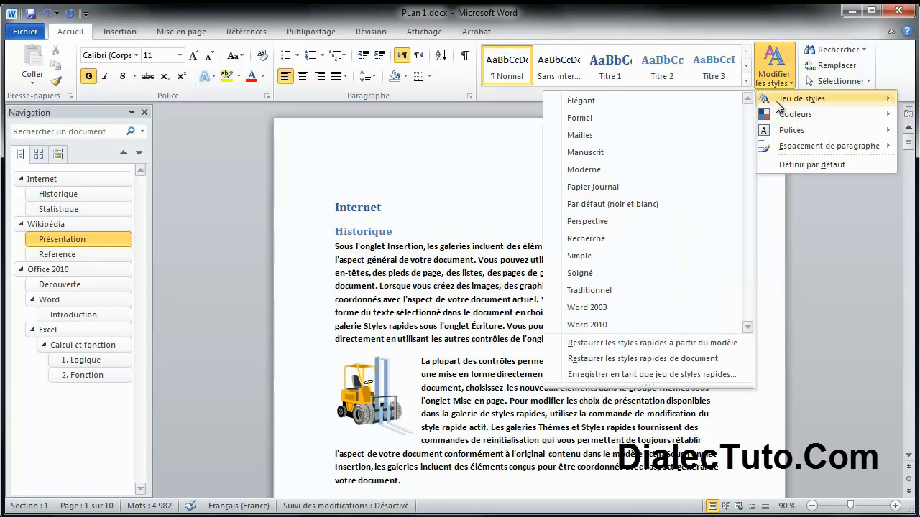
click(390, 201)
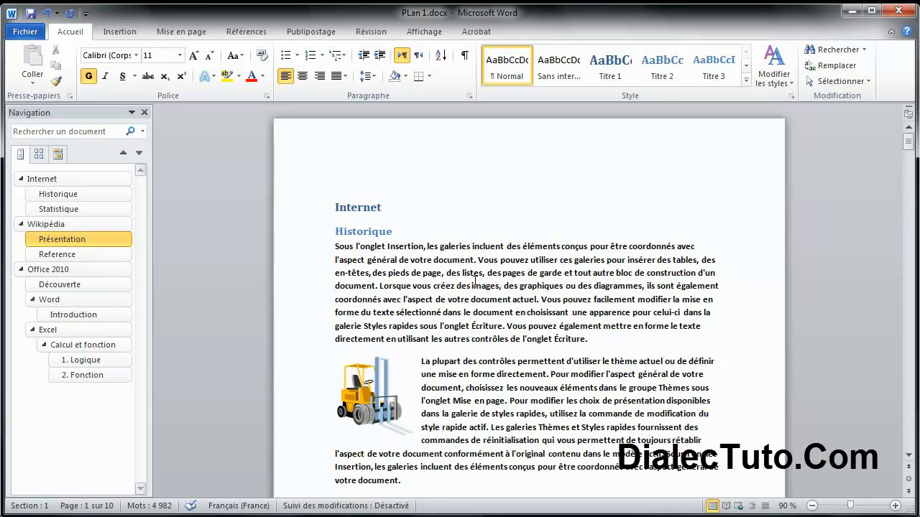
Format the Historique heading with light green paragraph shading, automatic font colour, italics and a one-level larger indent.
drag(392, 231, 334, 231)
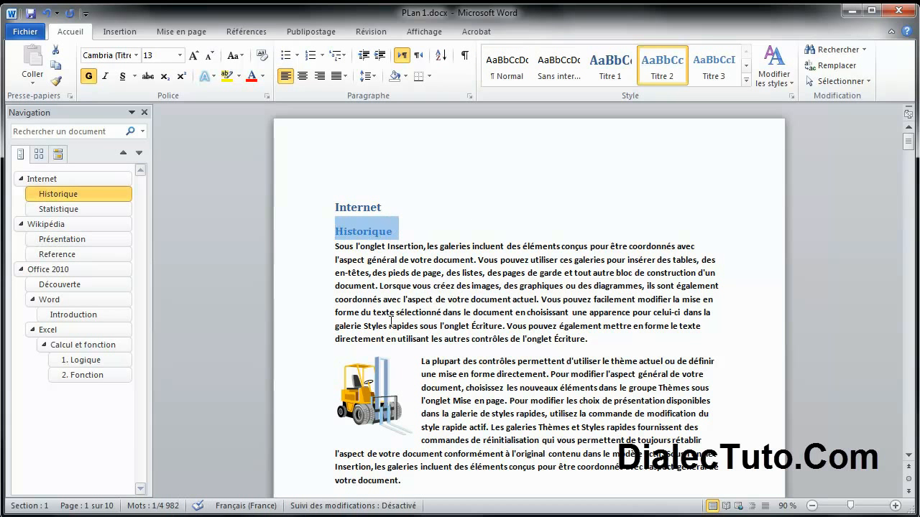
click(406, 77)
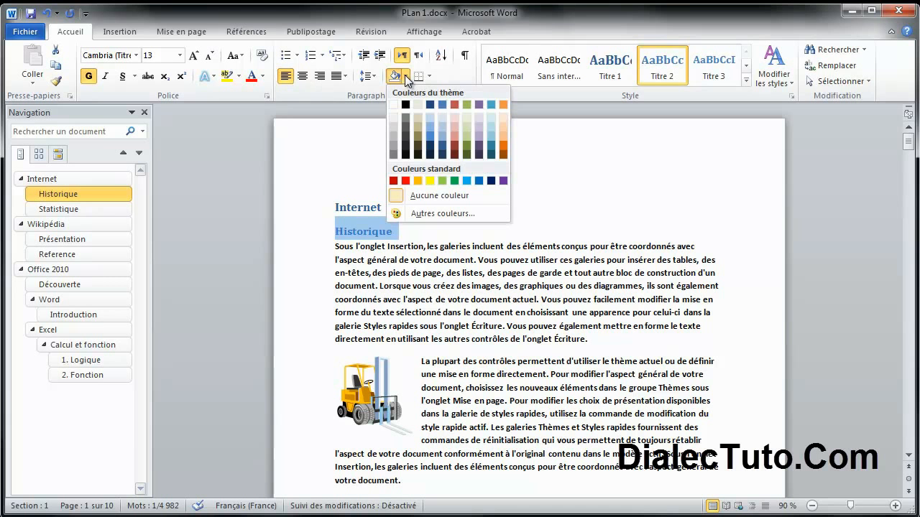
click(469, 140)
click(263, 77)
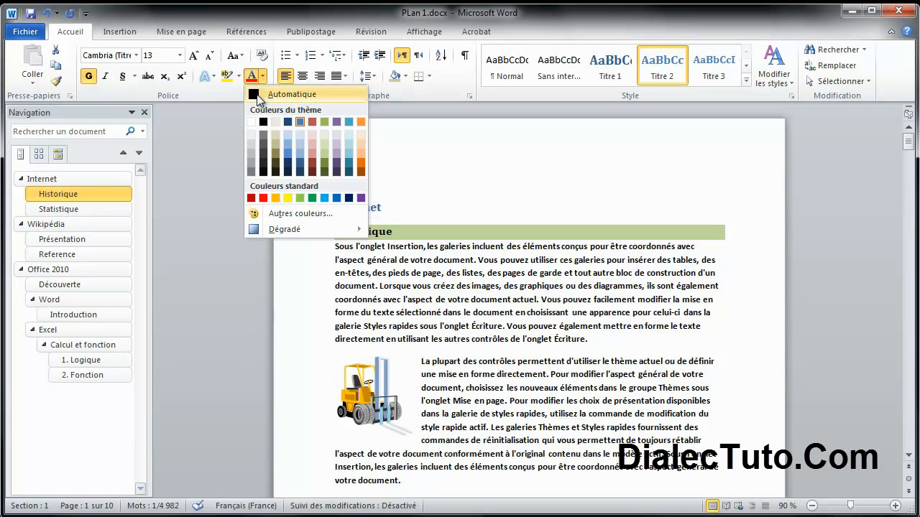
click(260, 97)
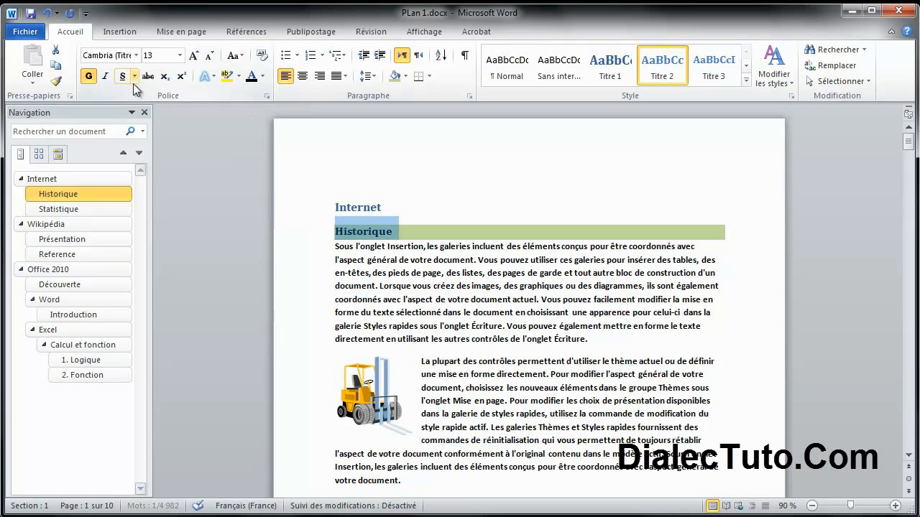
click(105, 76)
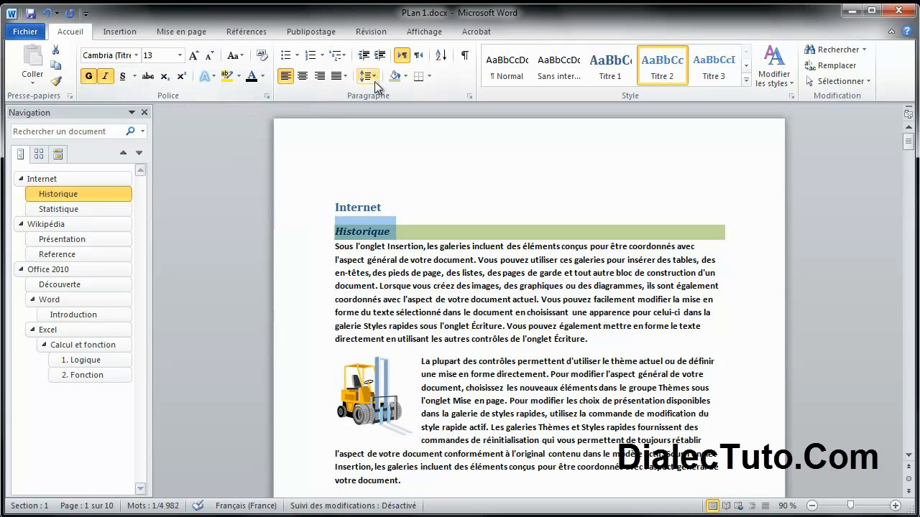
click(379, 55)
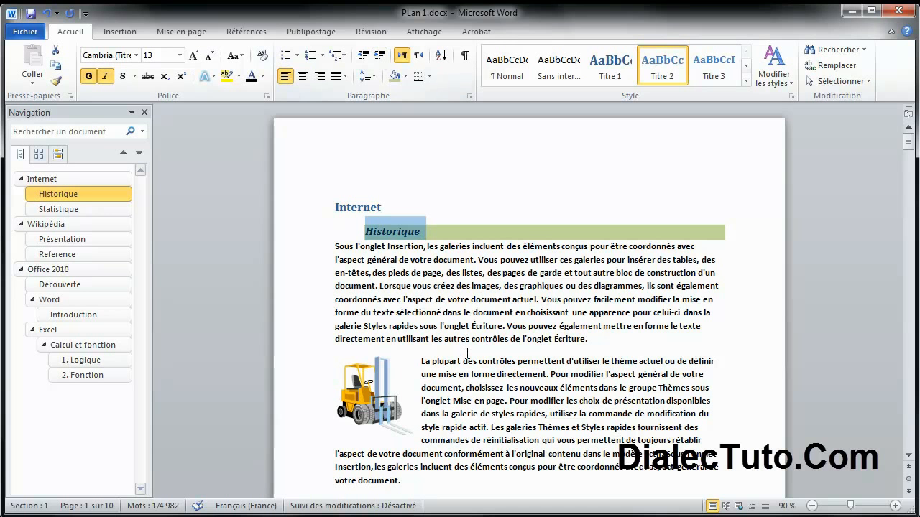
View two pages side by side at 50% zoom and compare the Historique heading's formatting with the Statistique heading.
click(388, 230)
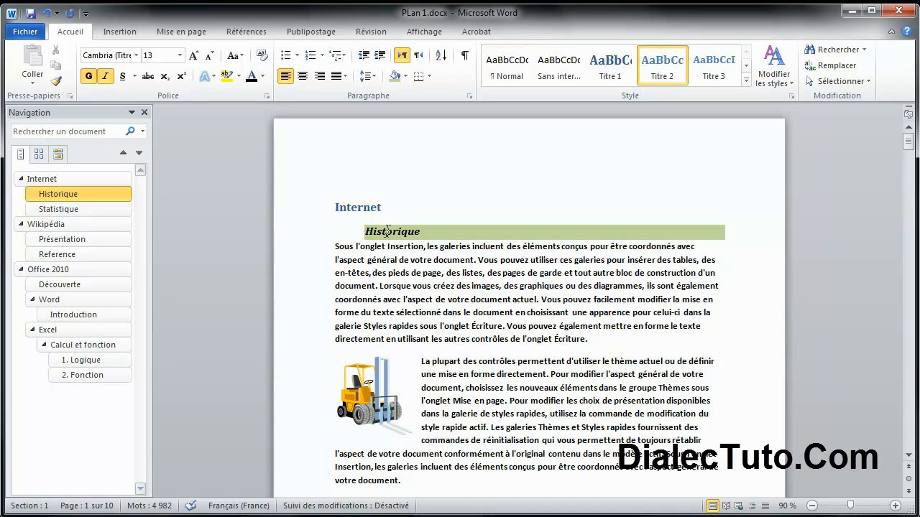
click(812, 506)
click(812, 506)
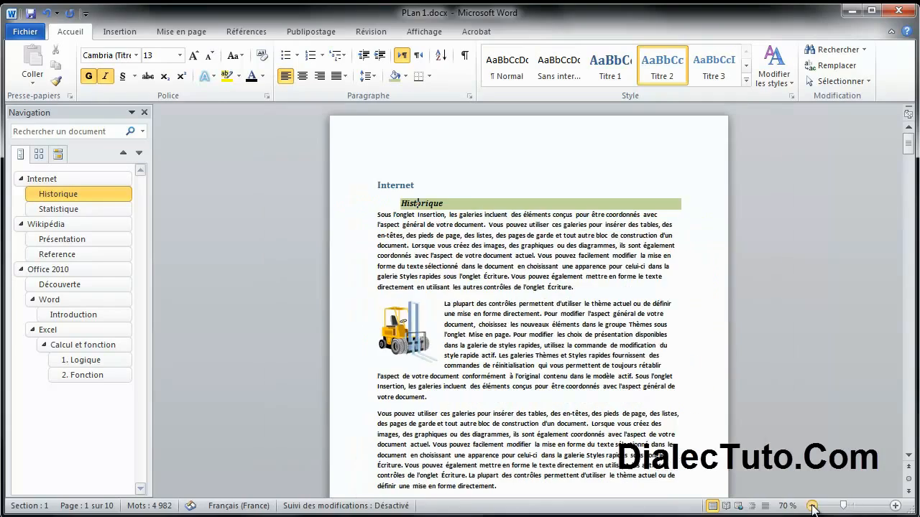
click(812, 506)
click(812, 506)
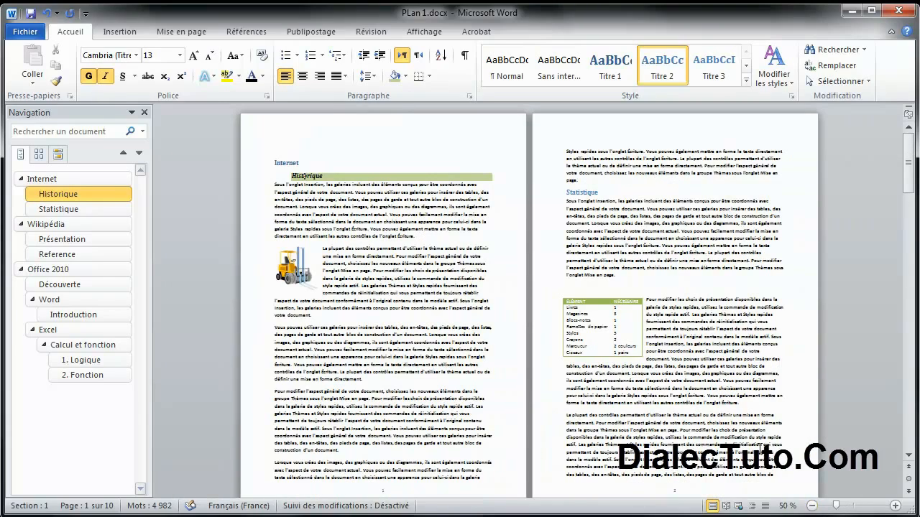
double_click(594, 195)
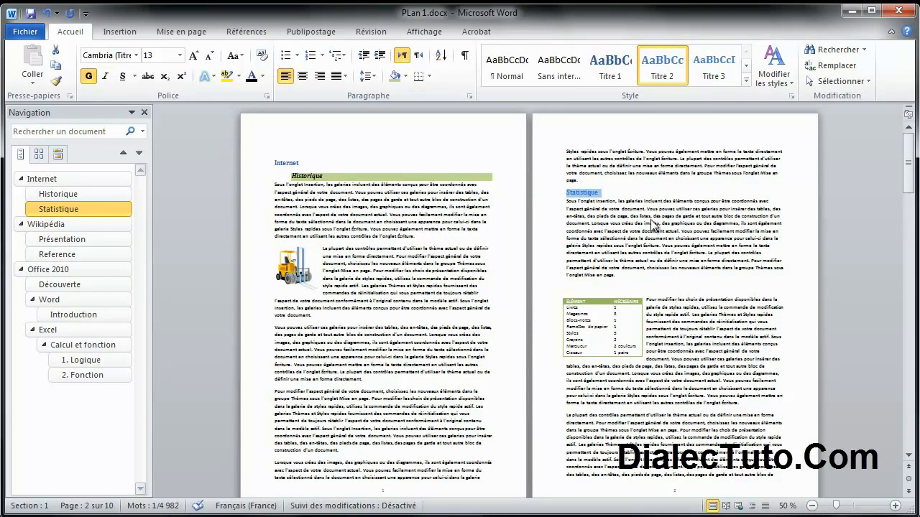
Update the Titre 2 style to match the formatting of the Historique heading.
double_click(309, 175)
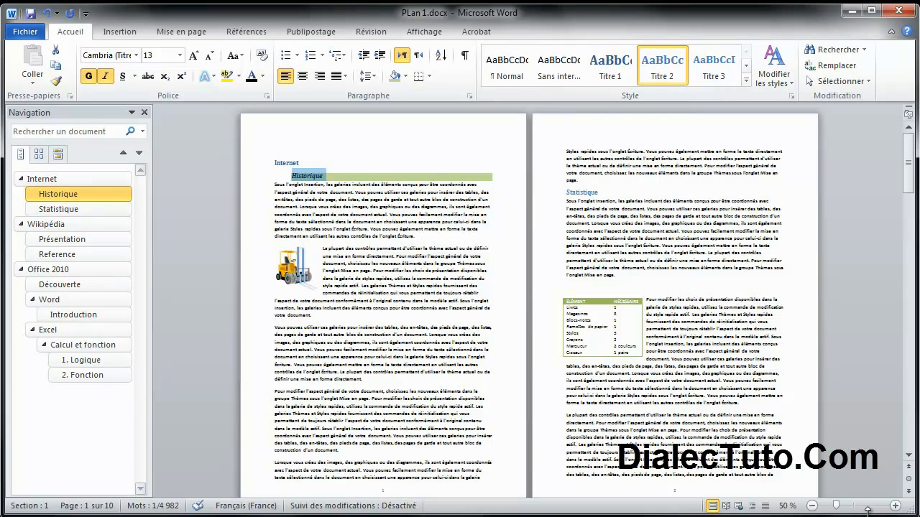
click(894, 506)
click(894, 506)
click(894, 506)
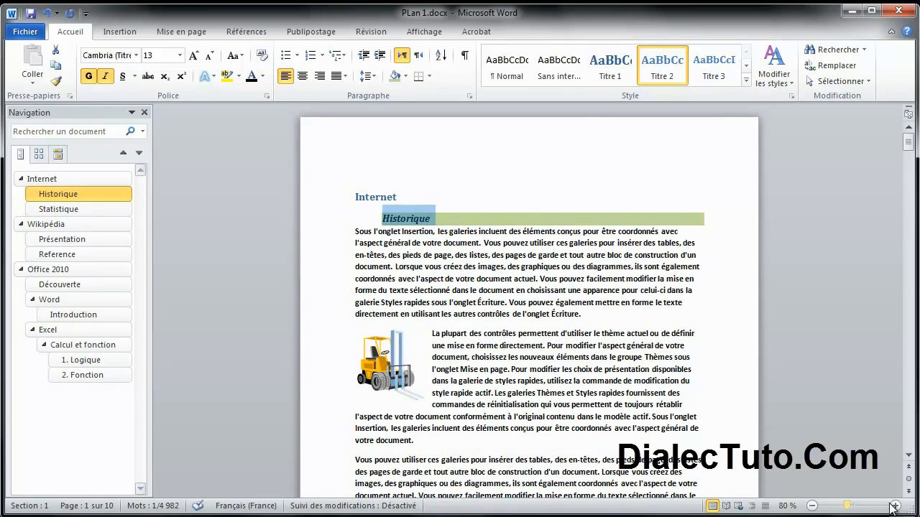
click(894, 506)
click(894, 506)
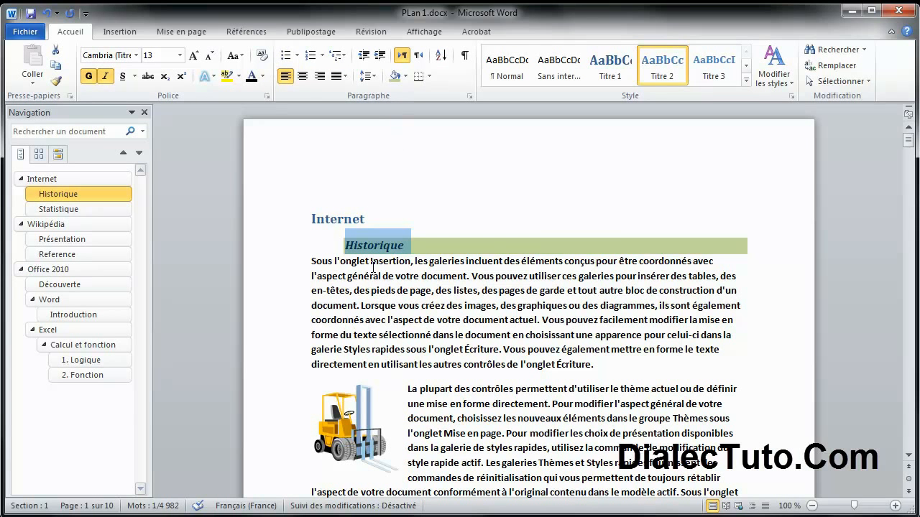
right_click(662, 75)
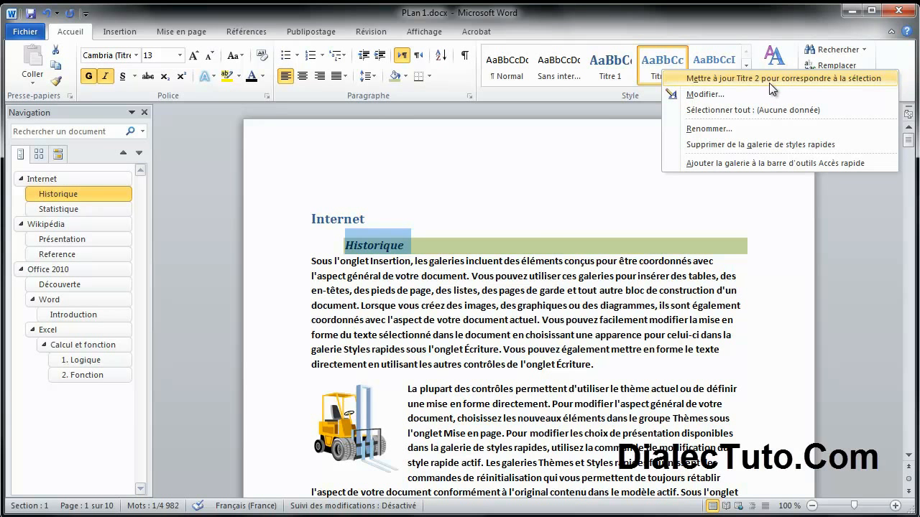
click(845, 79)
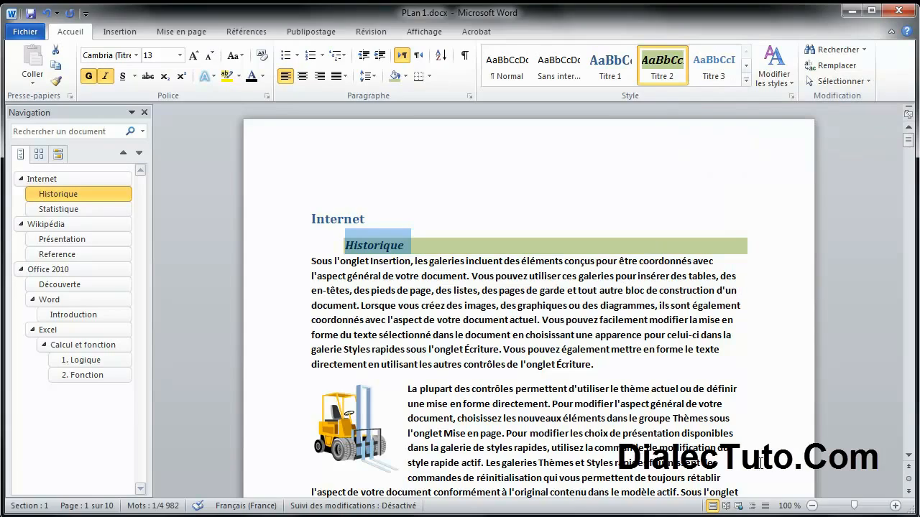
View two pages at 60% zoom and check the Statistique and Historique headings against the updated Titre 2 style.
click(811, 506)
click(811, 506)
click(811, 506)
click(812, 506)
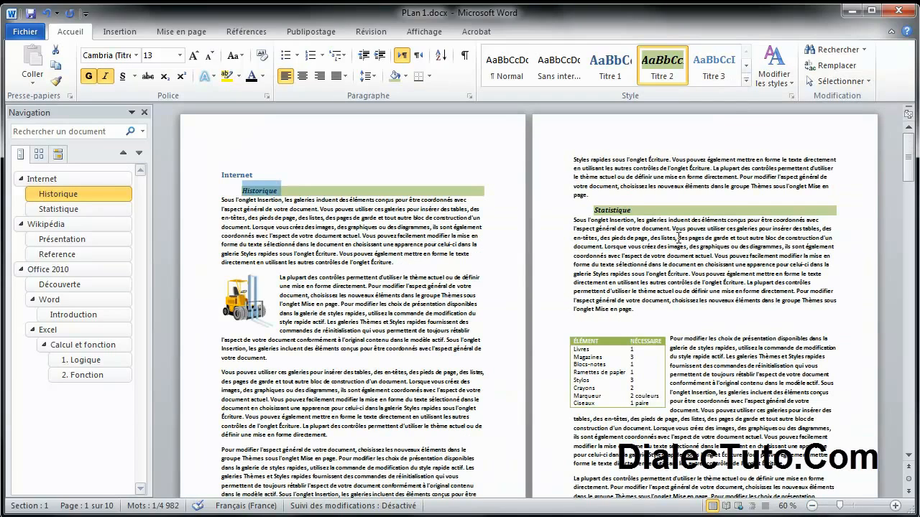
drag(634, 210, 598, 210)
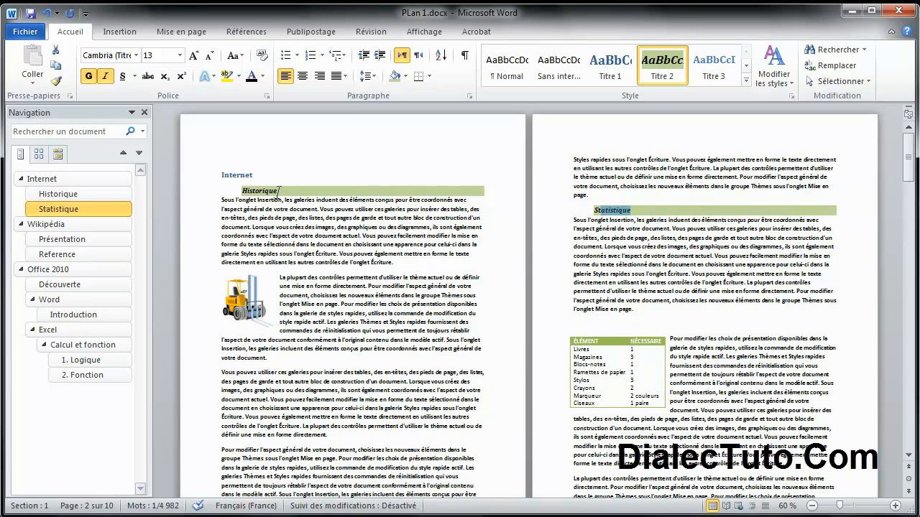
click(257, 191)
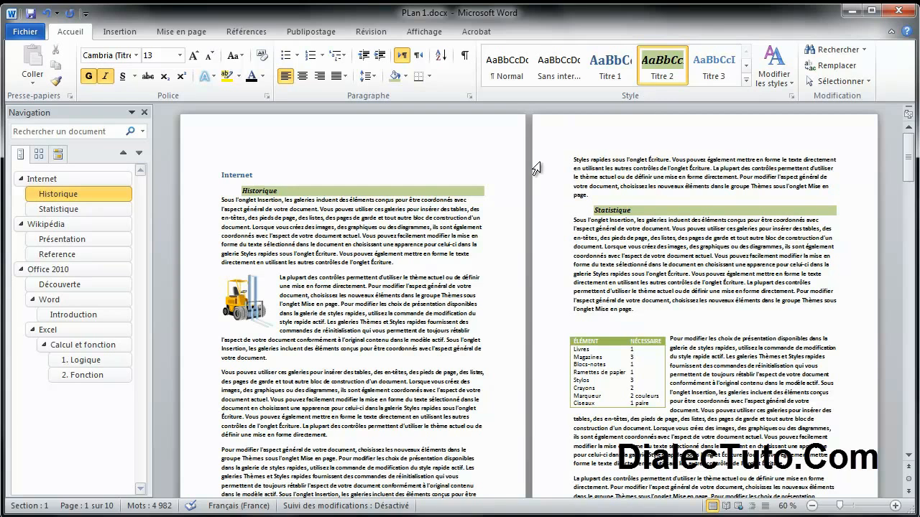
Add a bottom border to the Internet heading and update the Titre 1 style to match it.
double_click(231, 174)
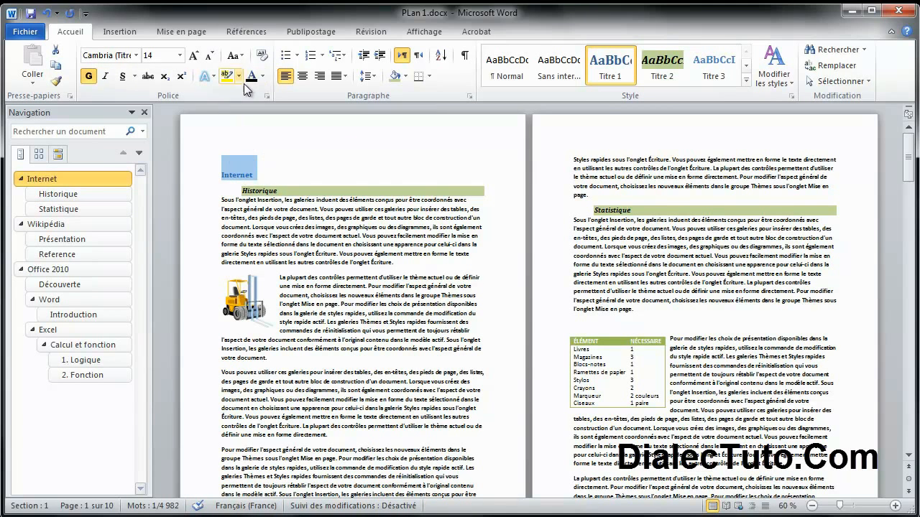
click(417, 79)
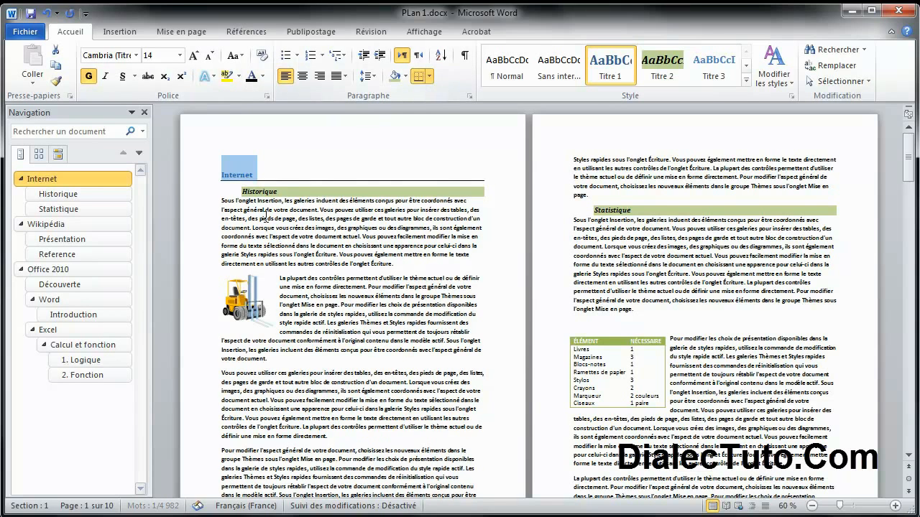
right_click(606, 75)
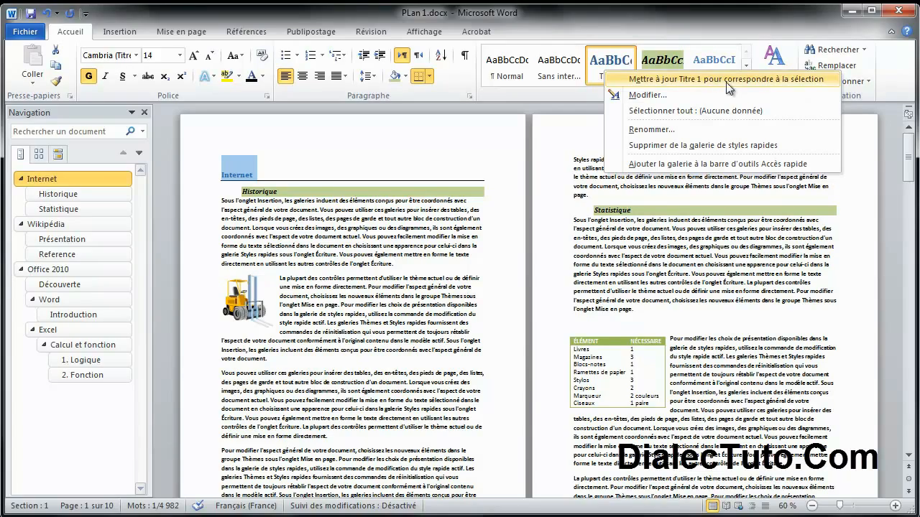
click(775, 82)
Go to the Wikipédia section and check its headings against the updated Titre 1 and Titre 2 styles.
scroll(447, 295, down, 4)
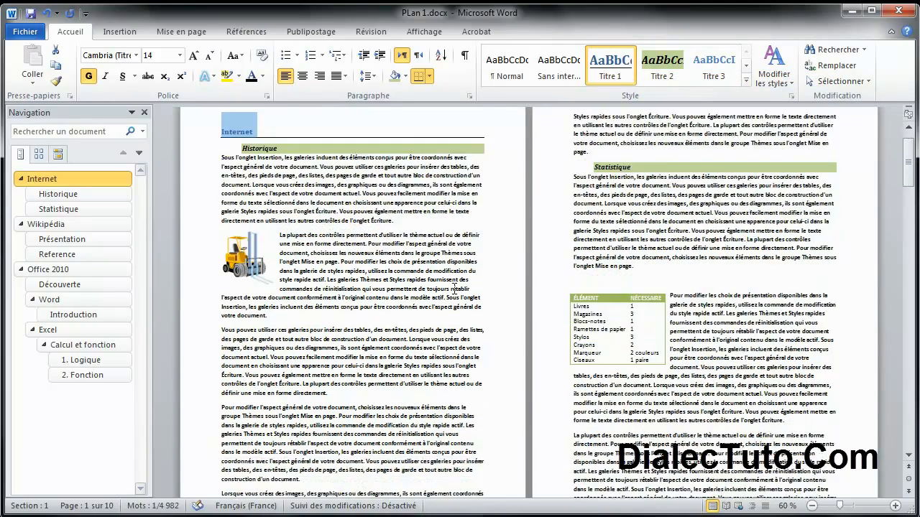
scroll(447, 295, down, 3)
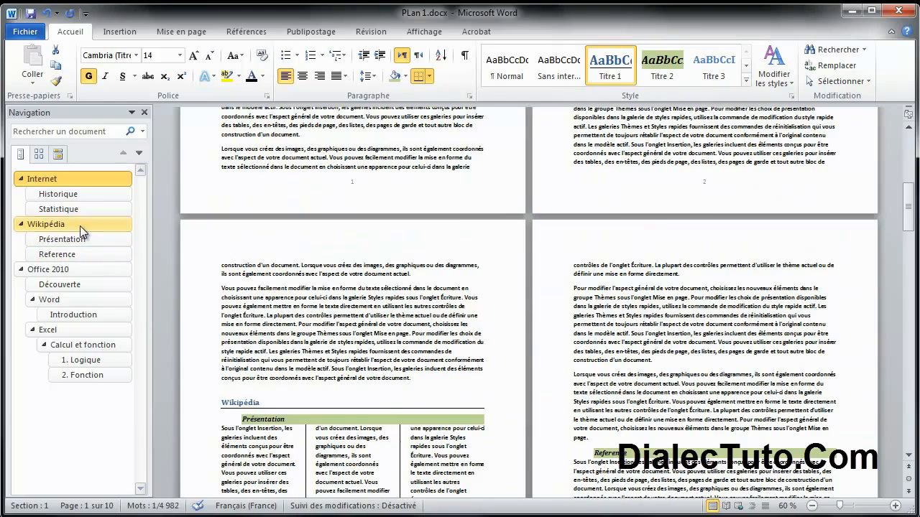
click(77, 225)
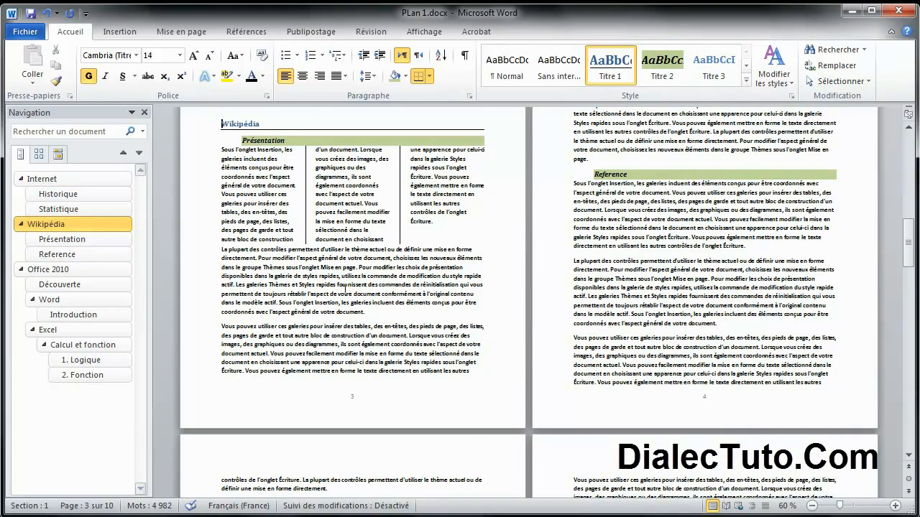
scroll(680, 365, up, 10)
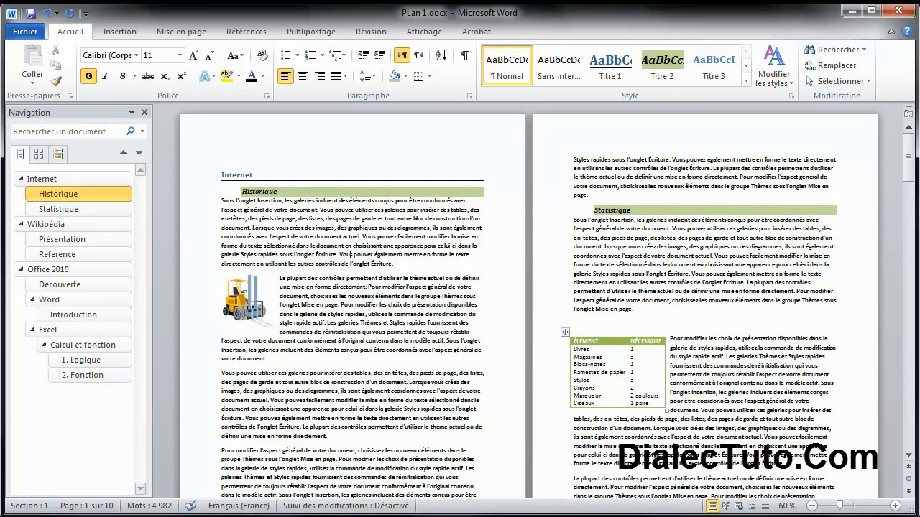
click(896, 507)
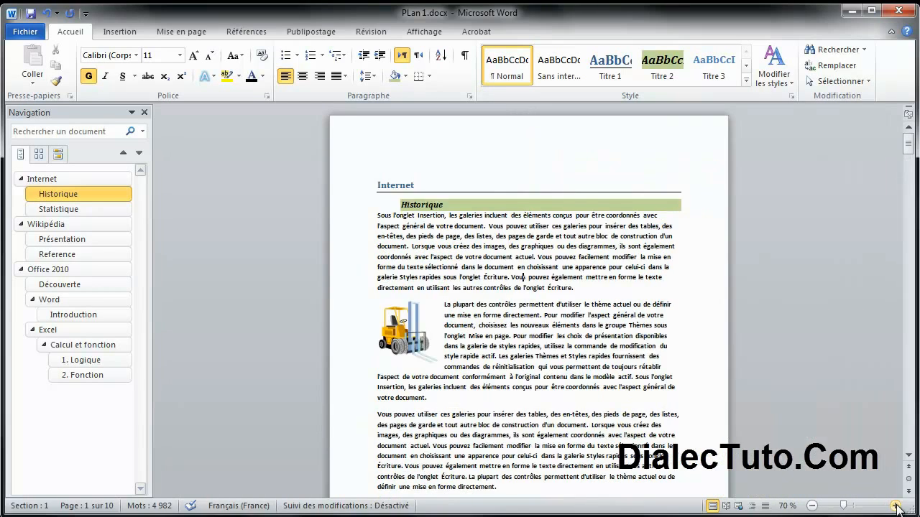
click(896, 506)
click(896, 507)
drag(383, 261, 359, 247)
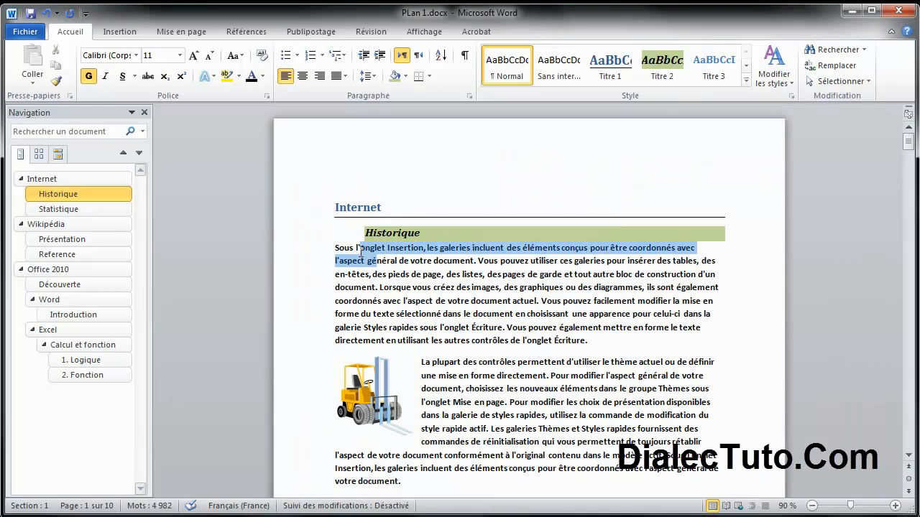
click(390, 287)
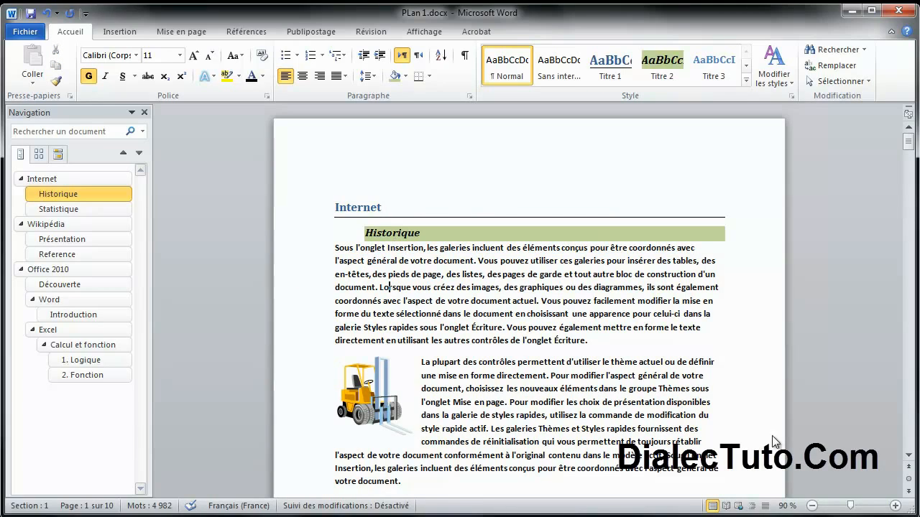
click(896, 507)
click(895, 507)
click(895, 506)
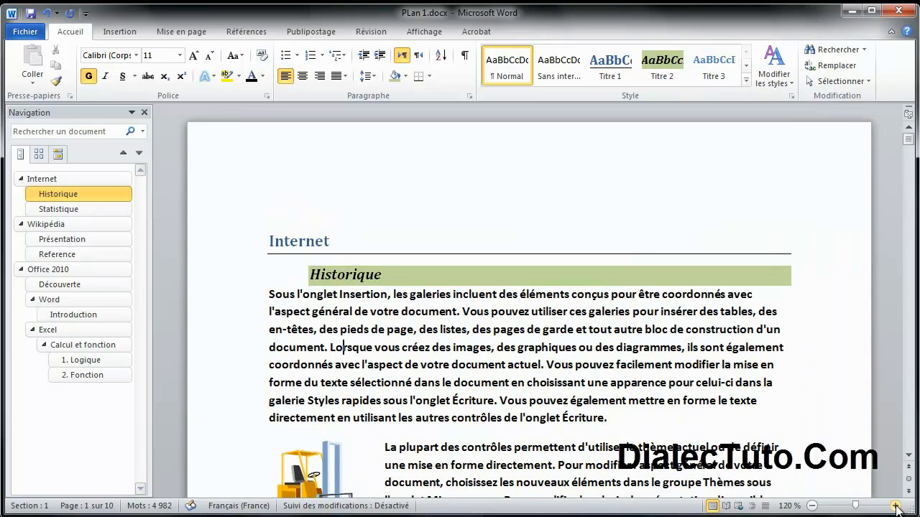
click(812, 506)
click(812, 506)
click(812, 506)
click(812, 507)
click(812, 507)
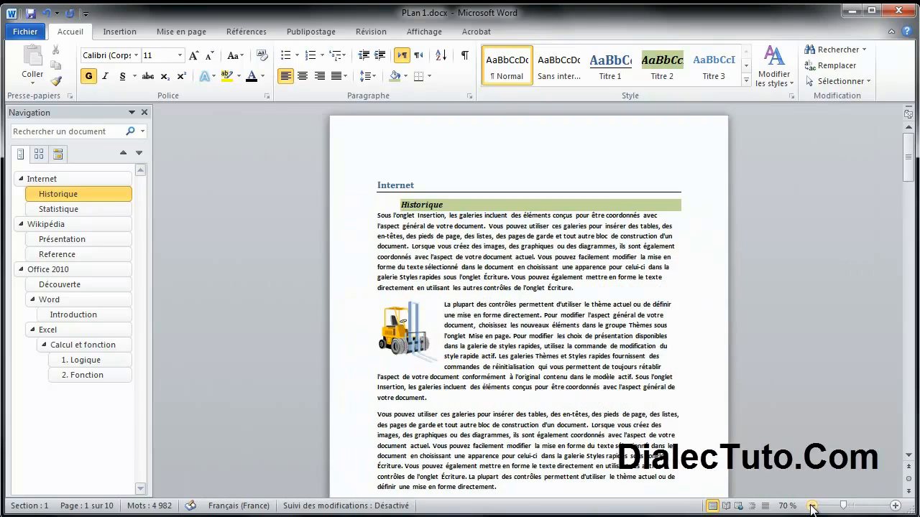
View two pages at 60% zoom and check which style the body text under Historique and Statistique uses.
click(812, 507)
drag(644, 228, 631, 231)
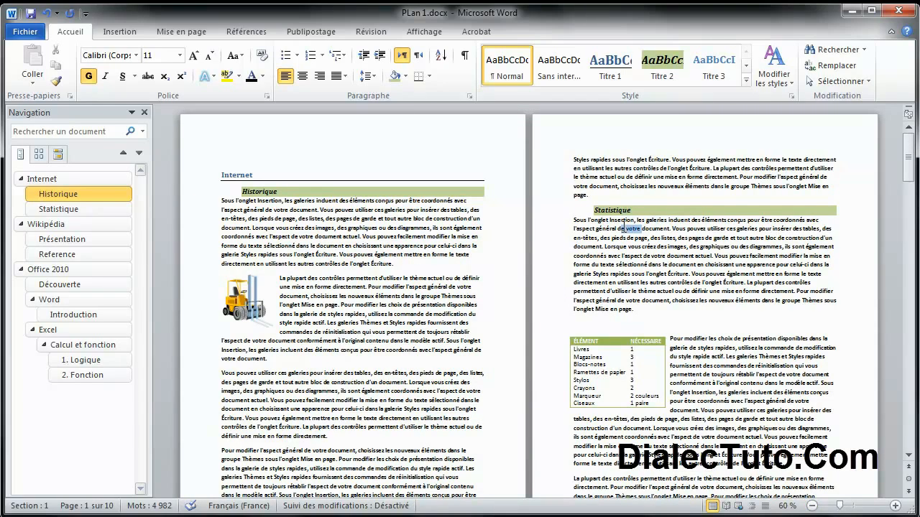
click(622, 253)
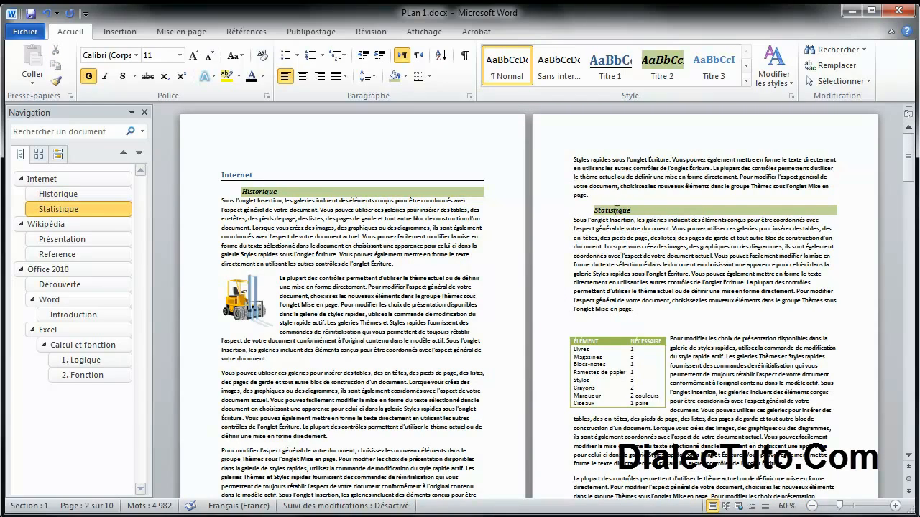
drag(316, 229, 352, 256)
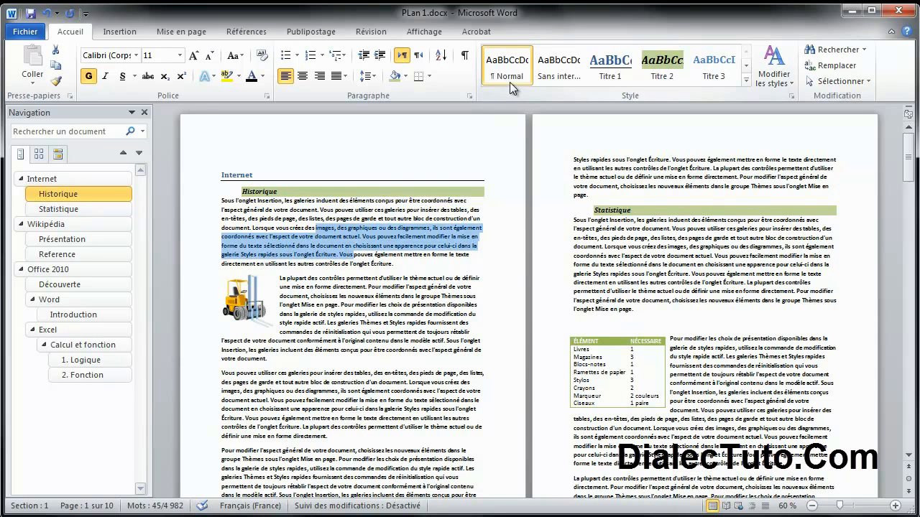
click(395, 212)
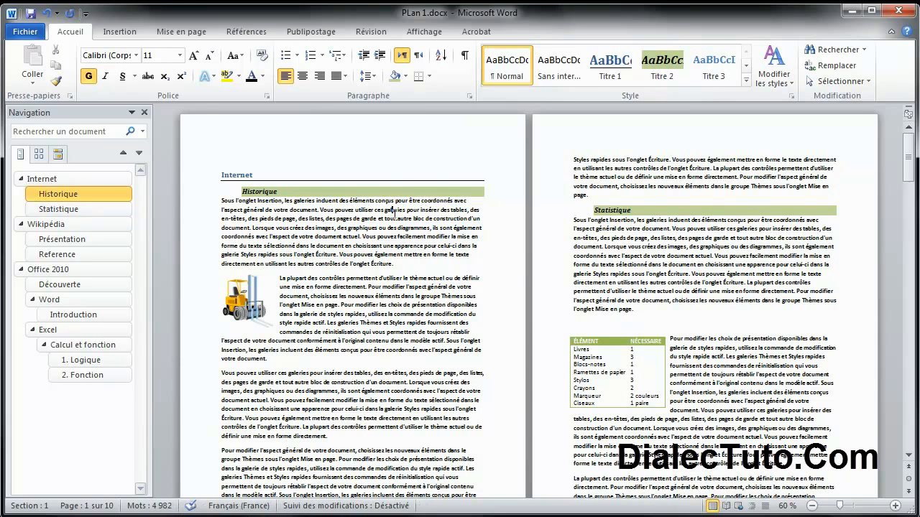
Modify the Normal style's paragraph format to 6 pt spacing before.
right_click(514, 69)
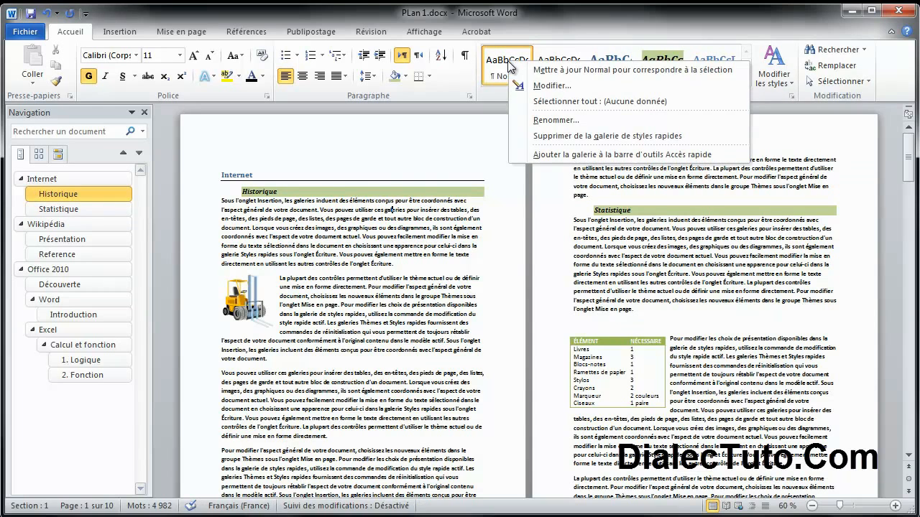
click(547, 87)
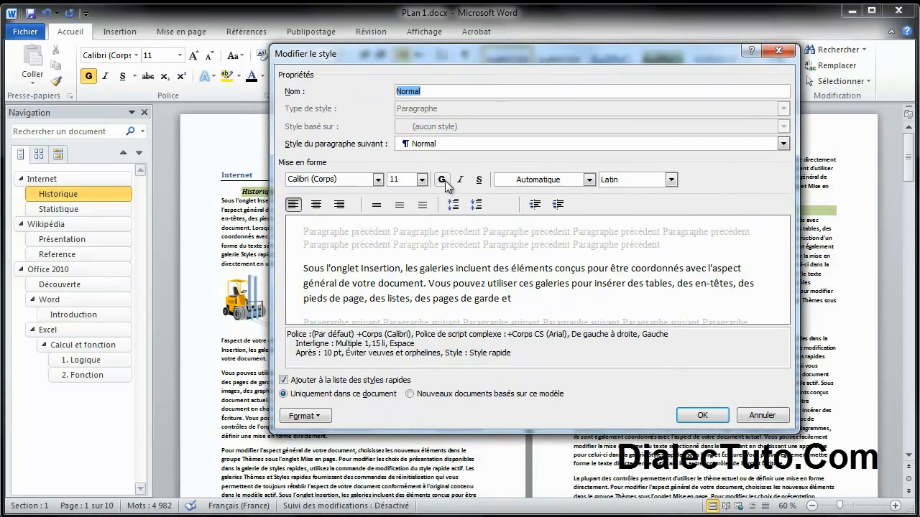
drag(410, 59, 461, 35)
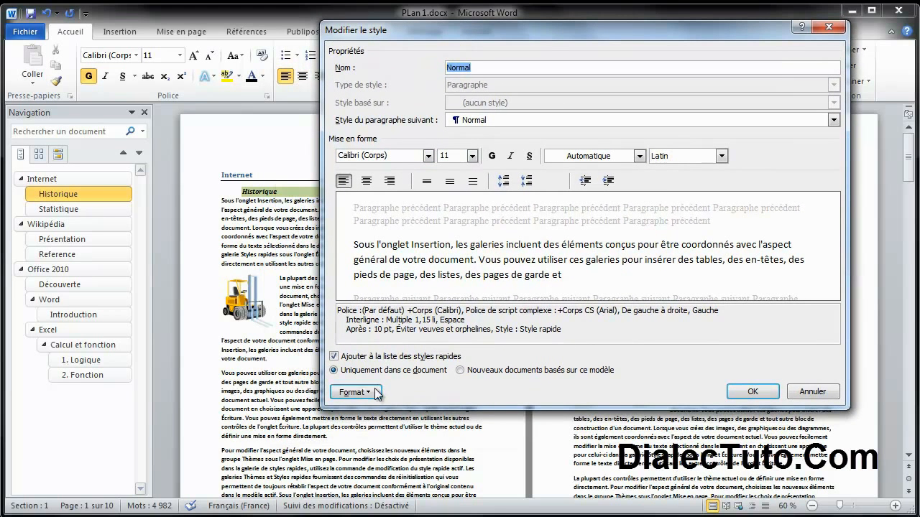
click(365, 391)
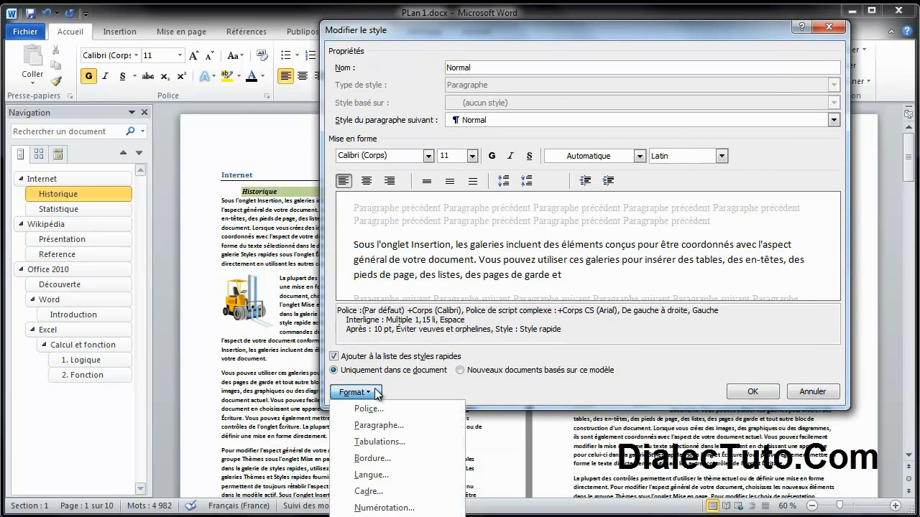
click(396, 426)
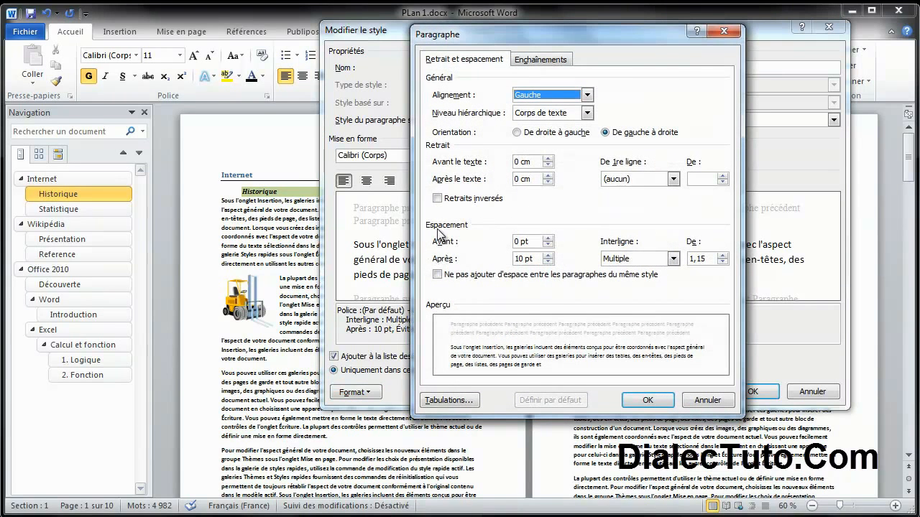
click(548, 238)
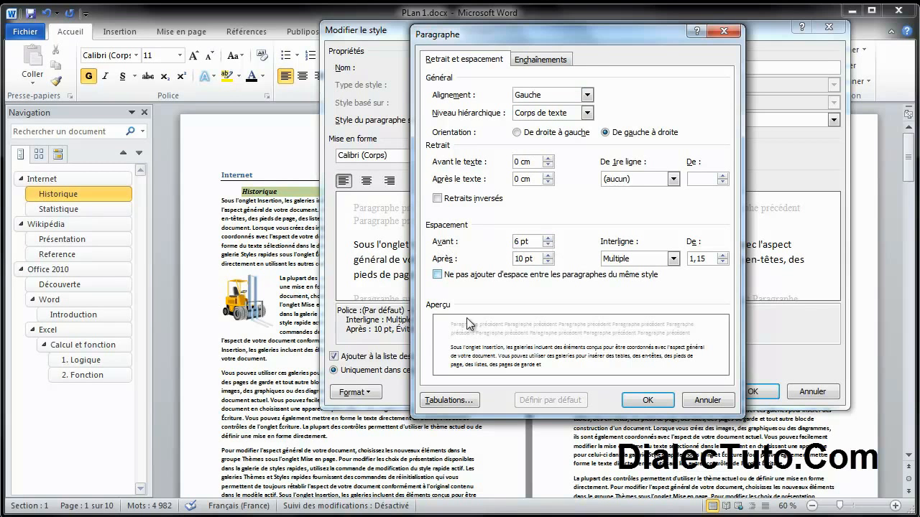
click(647, 401)
click(752, 391)
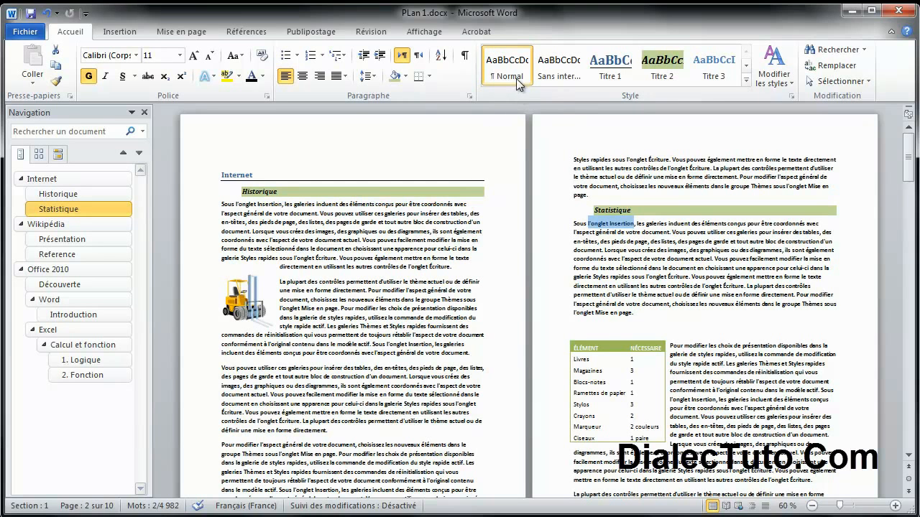
View the full quick styles gallery and check the body paragraphs on the first two pages against the modified Normal style.
click(747, 80)
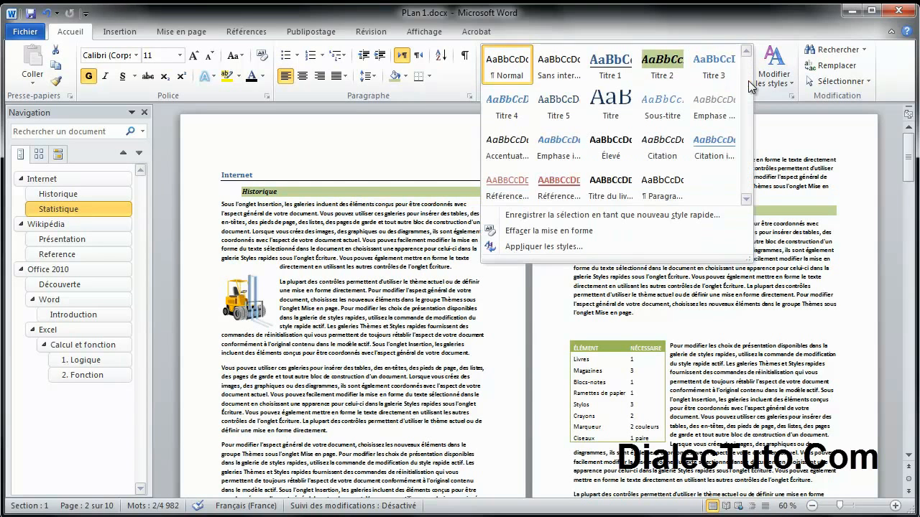
click(386, 240)
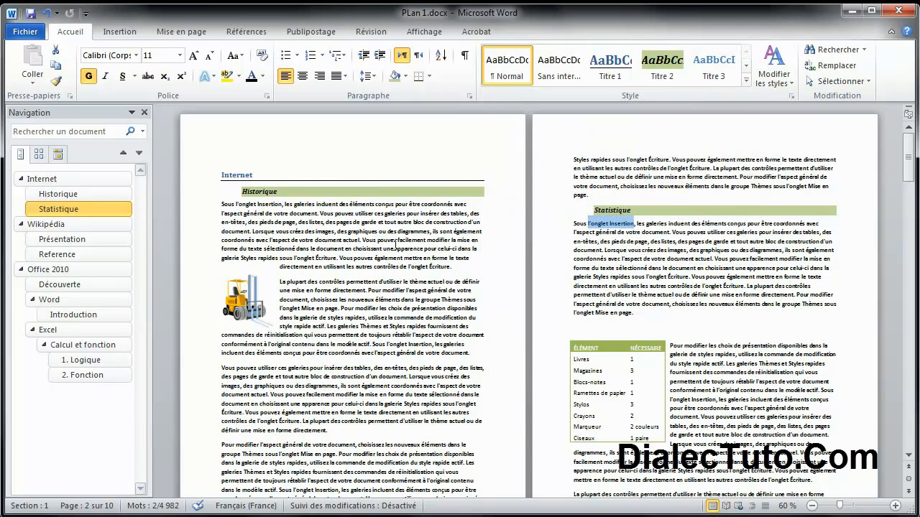
click(634, 278)
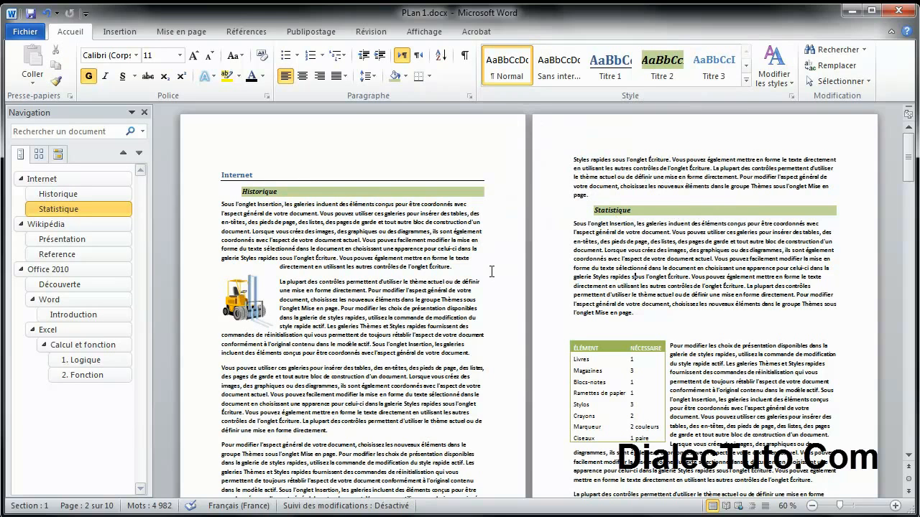
click(429, 273)
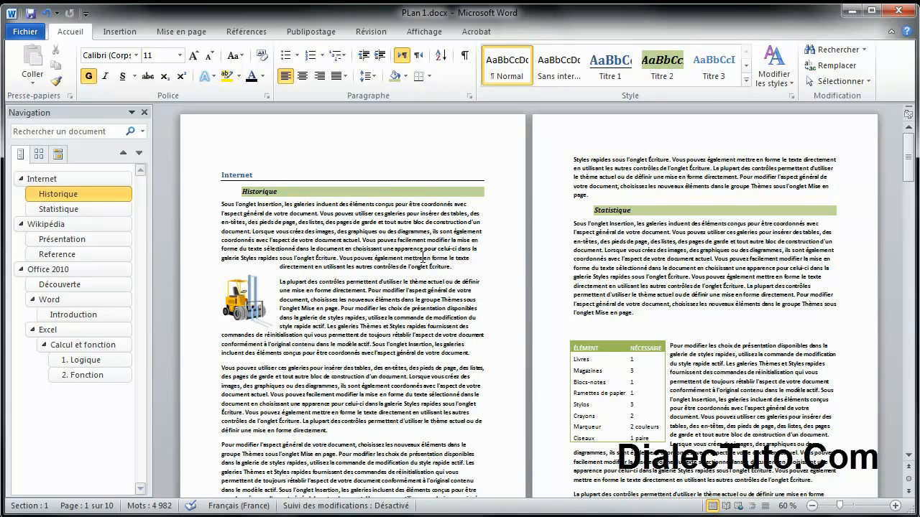
Colour the "Vous pouvez utiliser ces galeries" paragraph below the forklift picture red and increase its indent by one level.
drag(329, 431, 223, 370)
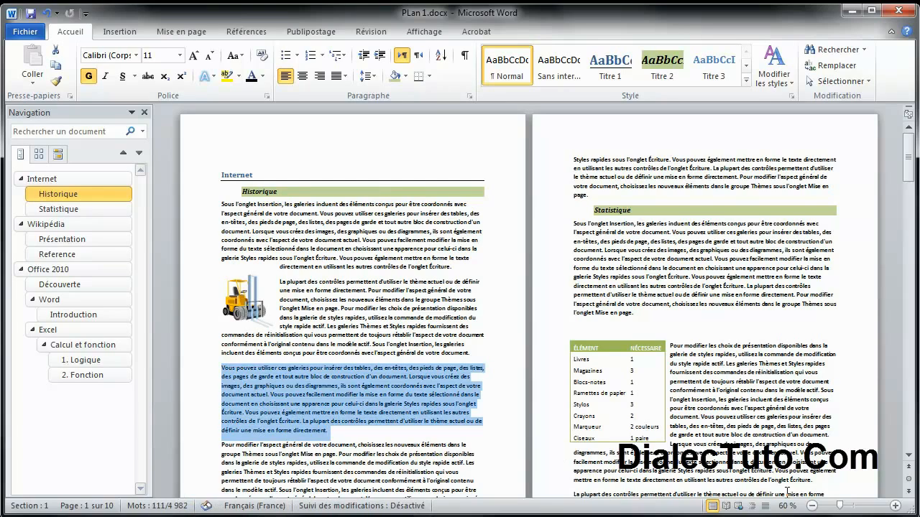
click(895, 506)
click(895, 506)
scroll(523, 487, down, 3)
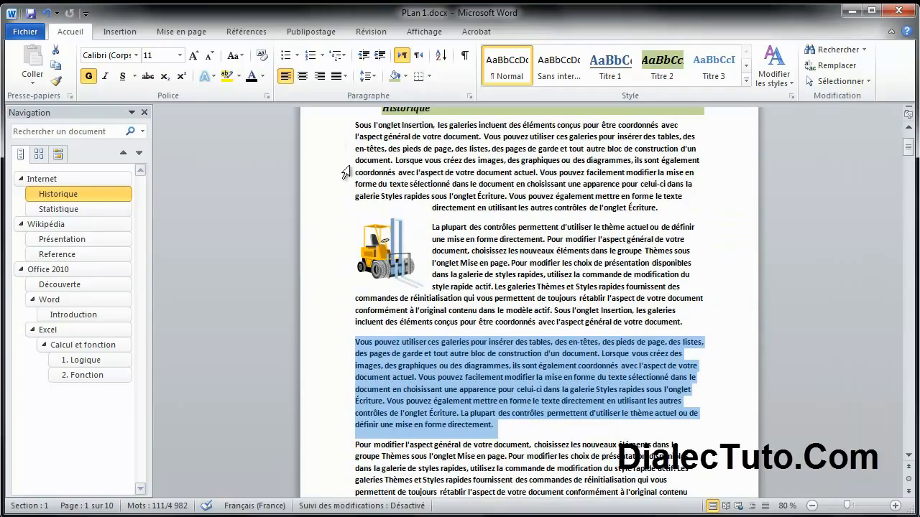
click(263, 76)
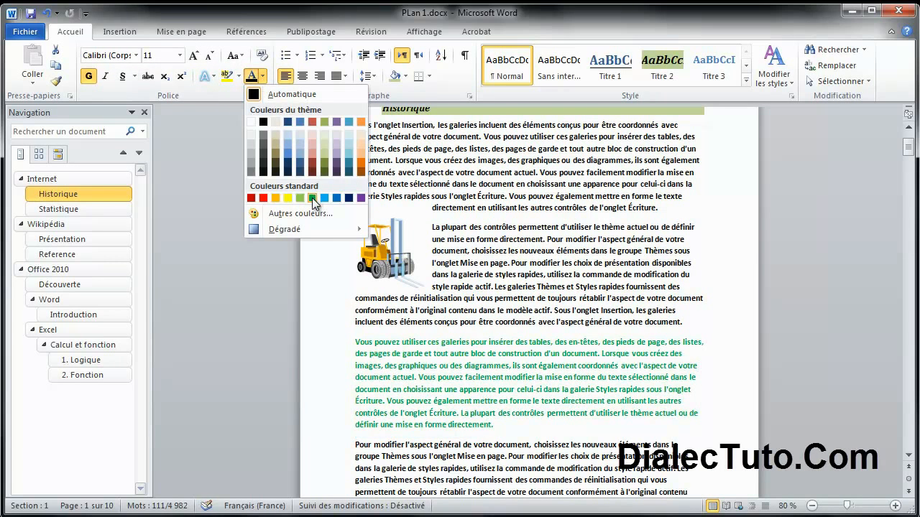
click(251, 199)
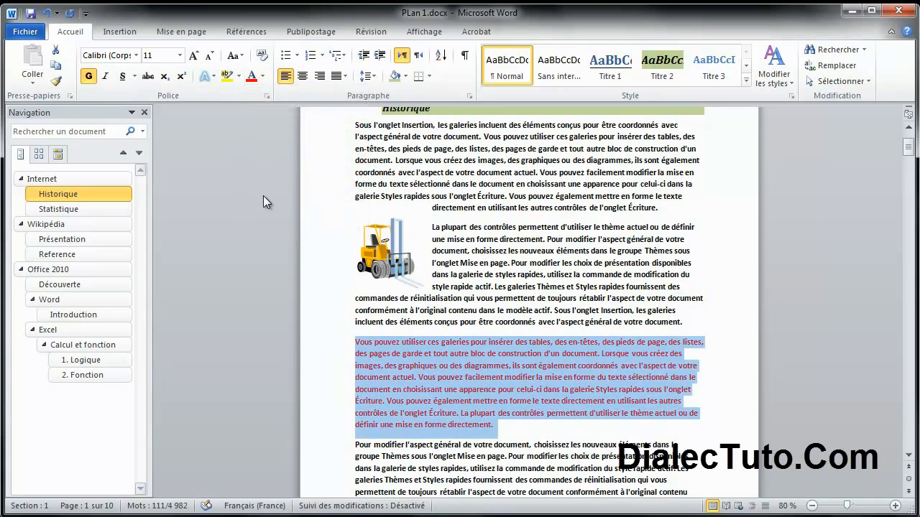
click(379, 57)
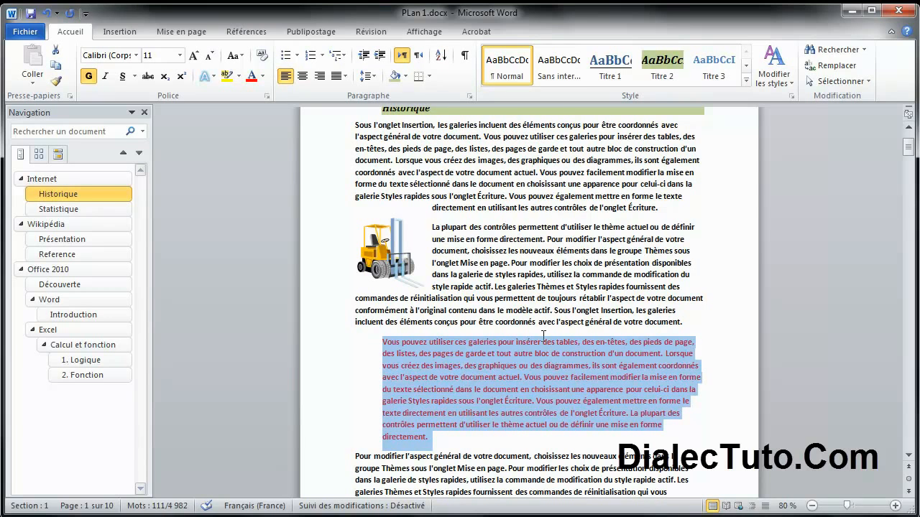
Save the red indented paragraph's formatting as a new quick style named Aug retrait.
click(470, 381)
double_click(329, 380)
click(746, 81)
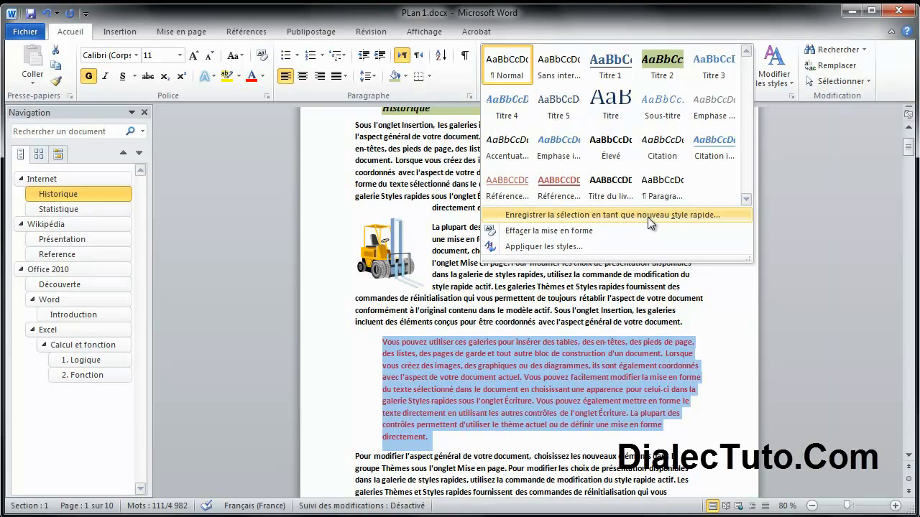
click(693, 216)
drag(401, 29, 385, 100)
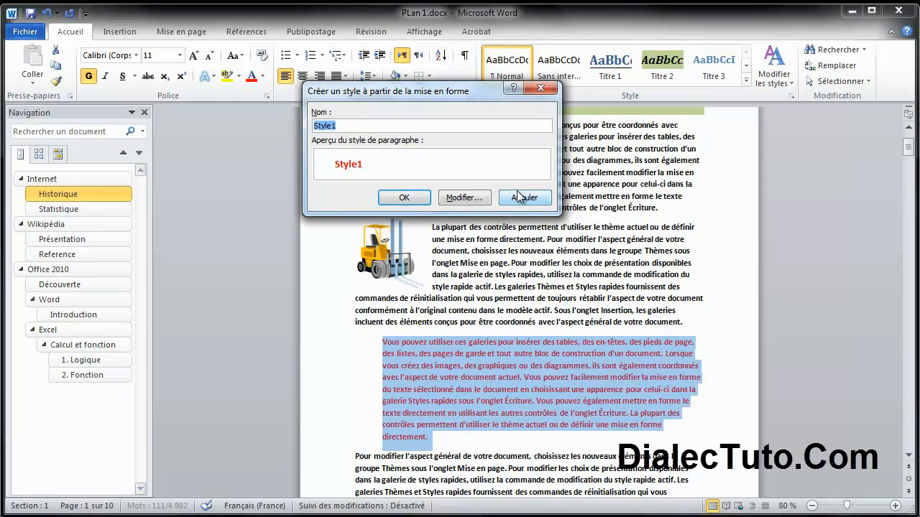
text(Aug retrait)
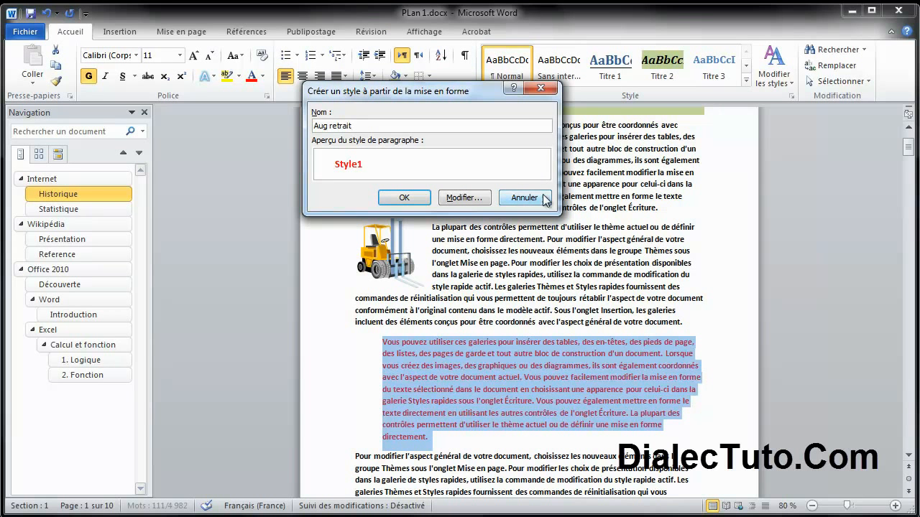
click(404, 198)
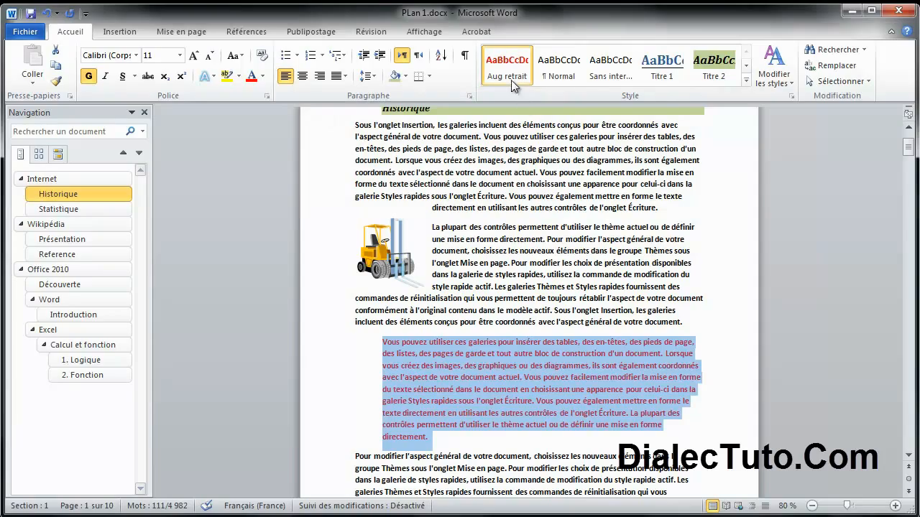
Apply the Aug retrait style to the "Pour modifier l'aspect général" paragraph on page 6, in the Découverte section.
click(811, 506)
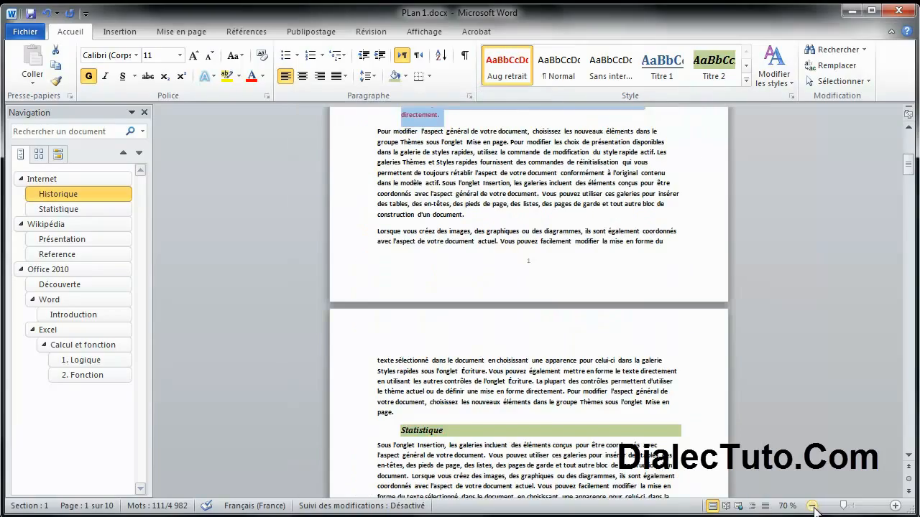
click(812, 506)
scroll(695, 383, down, 10)
scroll(695, 383, down, 10)
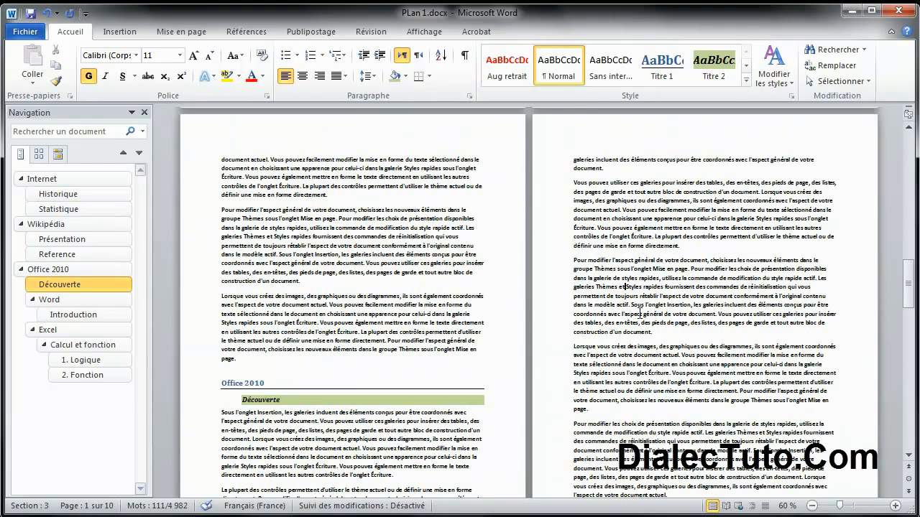
double_click(552, 288)
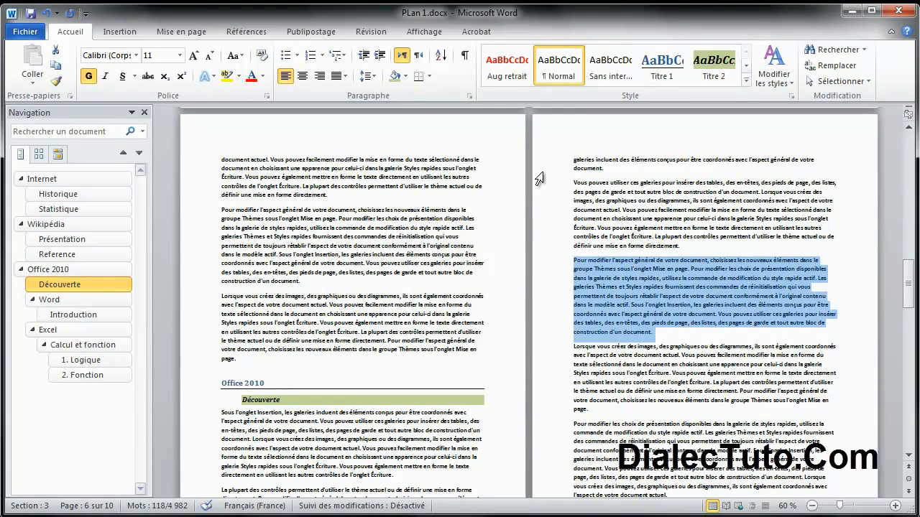
click(503, 78)
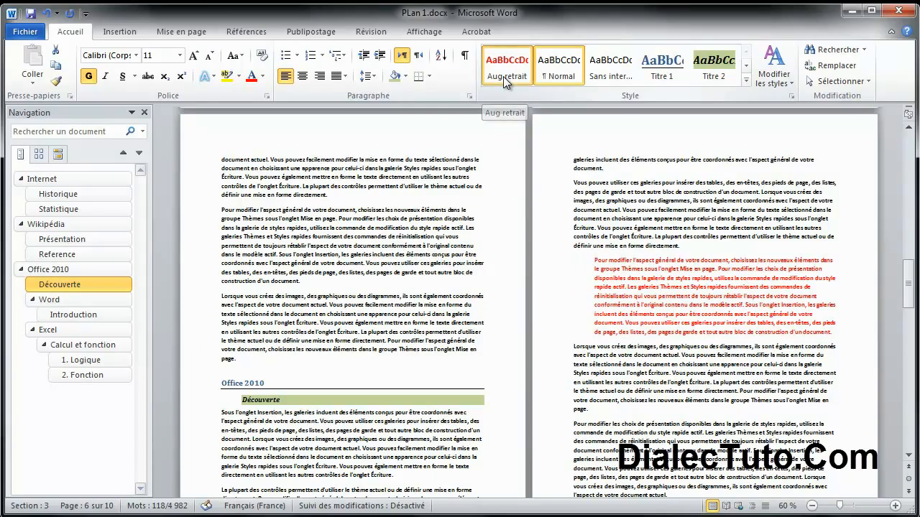
click(702, 367)
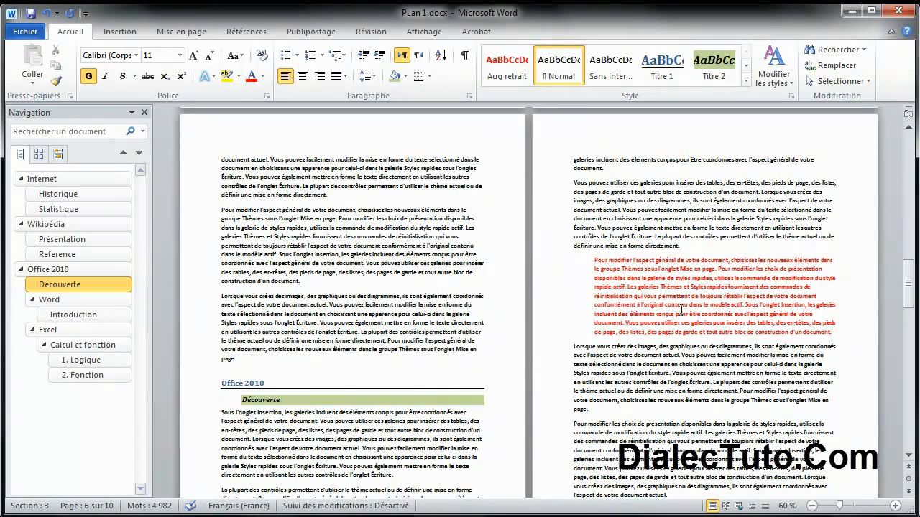
Modify the Aug retrait style to use the standard green font colour.
right_click(502, 76)
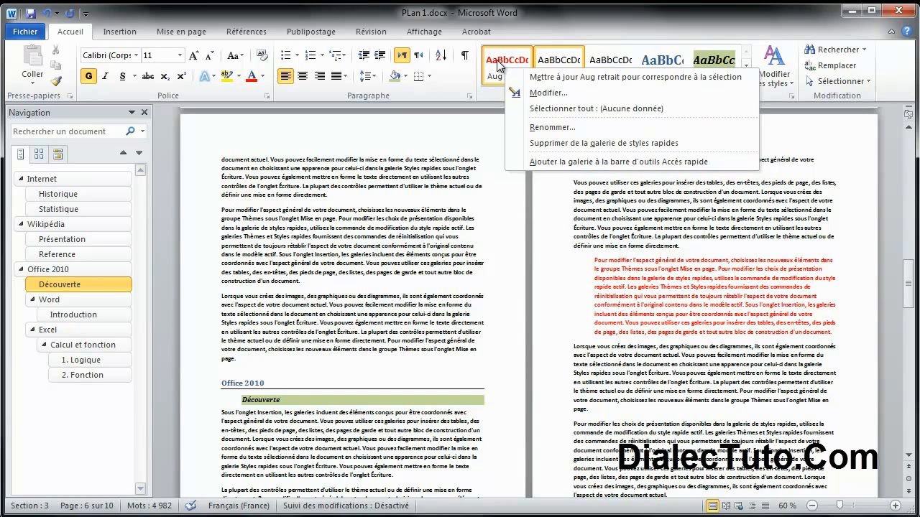
key(Escape)
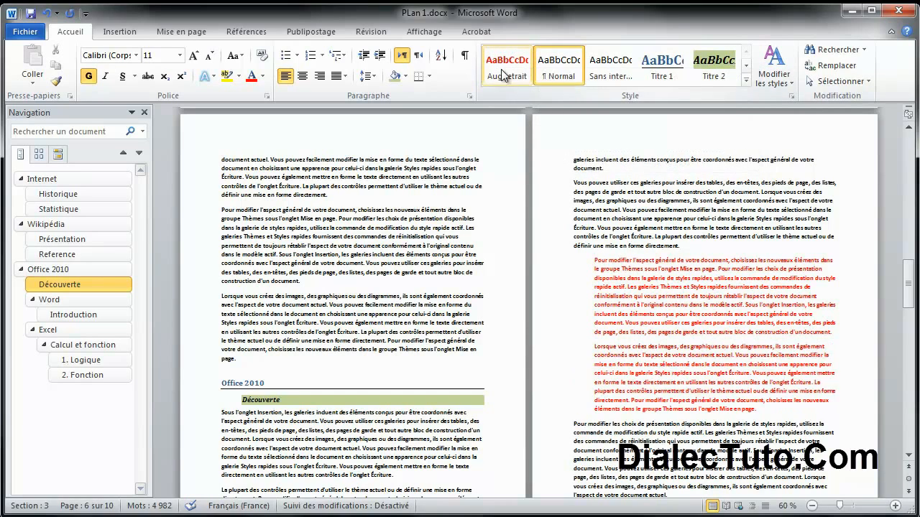
right_click(502, 76)
click(544, 95)
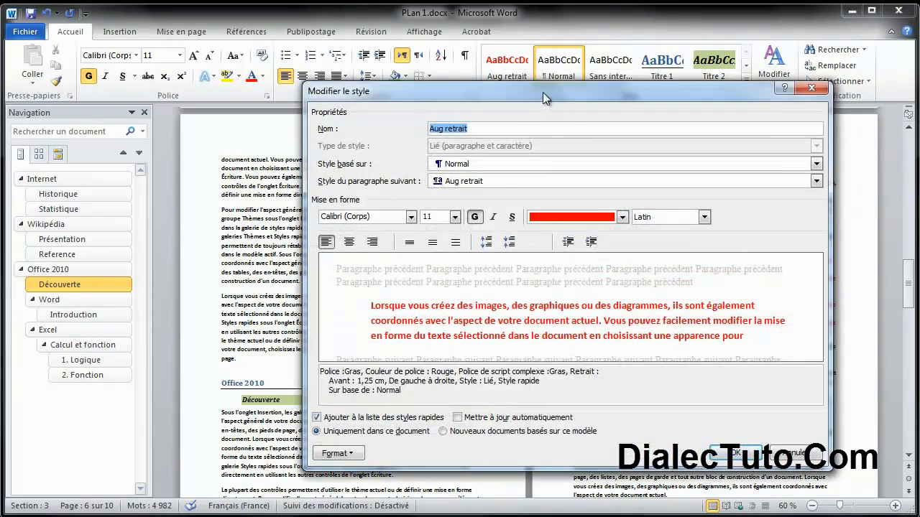
click(568, 190)
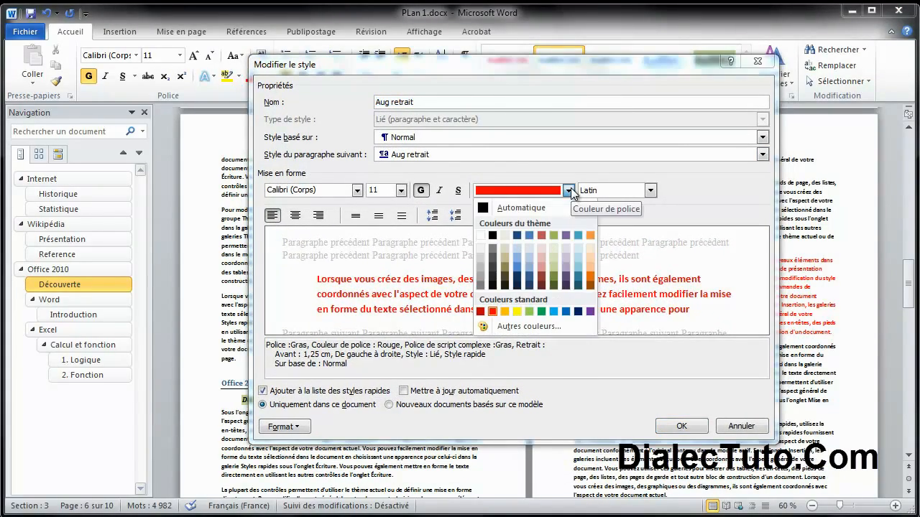
click(541, 311)
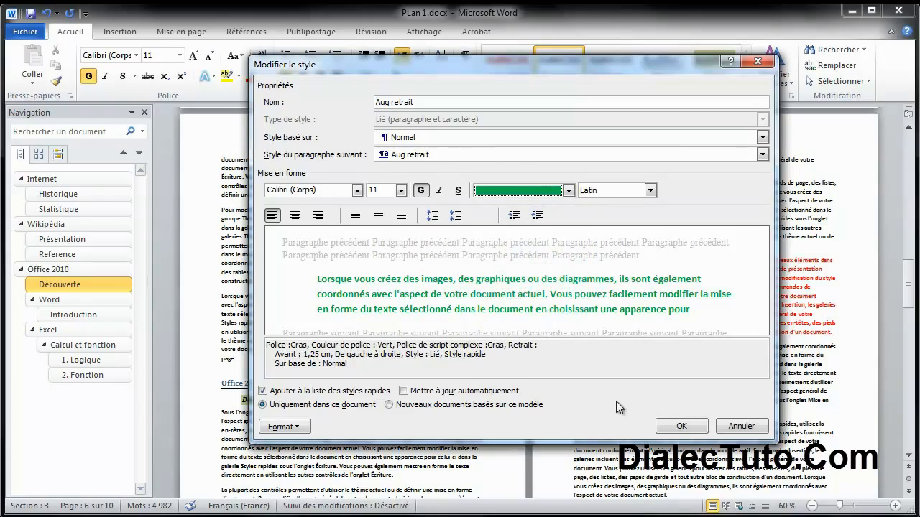
click(680, 426)
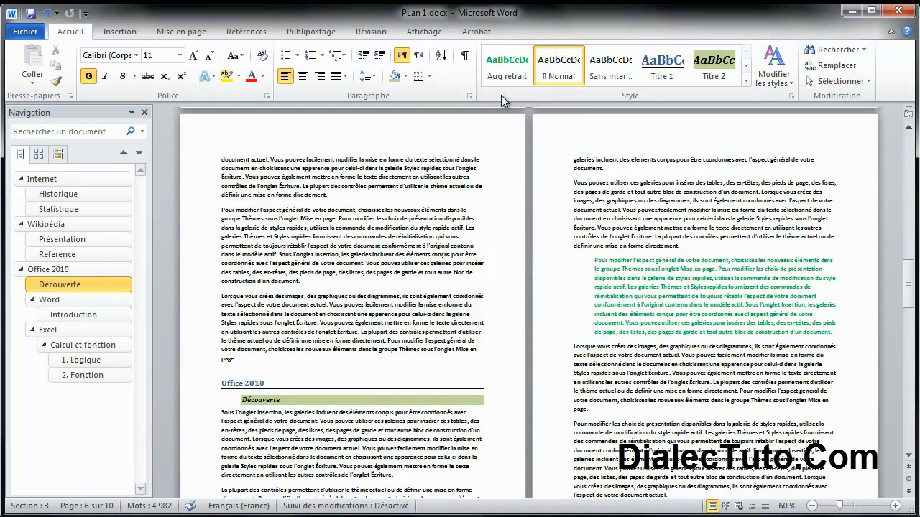
Check the Aug retrait paragraphs on page 6 and under Historique on page 1 against the modified style.
click(637, 300)
scroll(641, 301, up, 12)
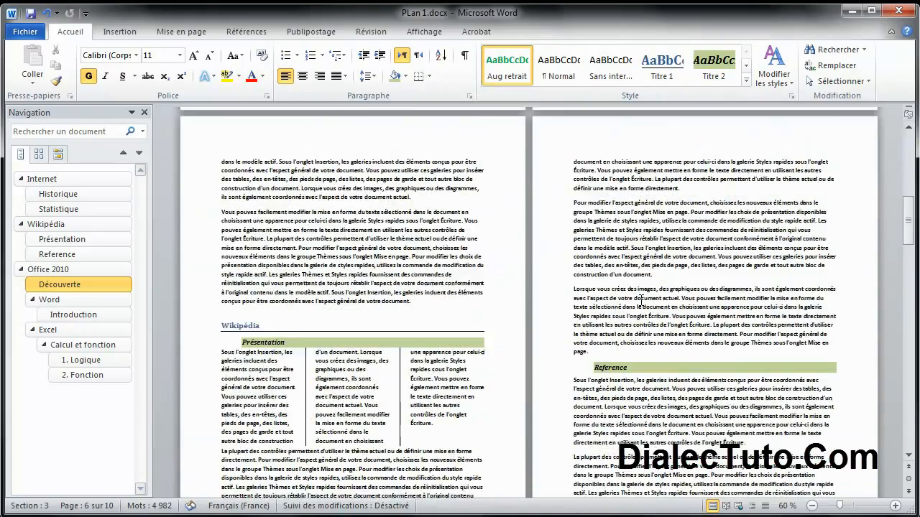
scroll(640, 301, up, 5)
drag(907, 219, 884, 163)
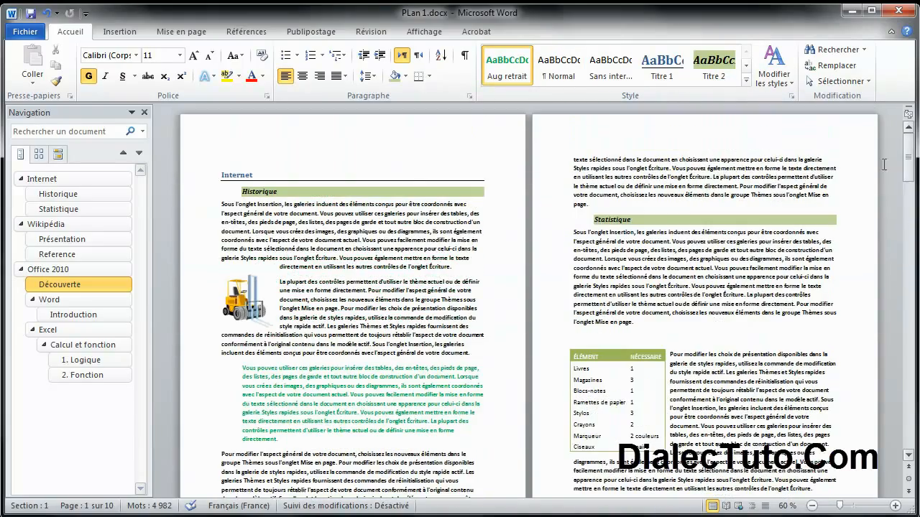
click(327, 389)
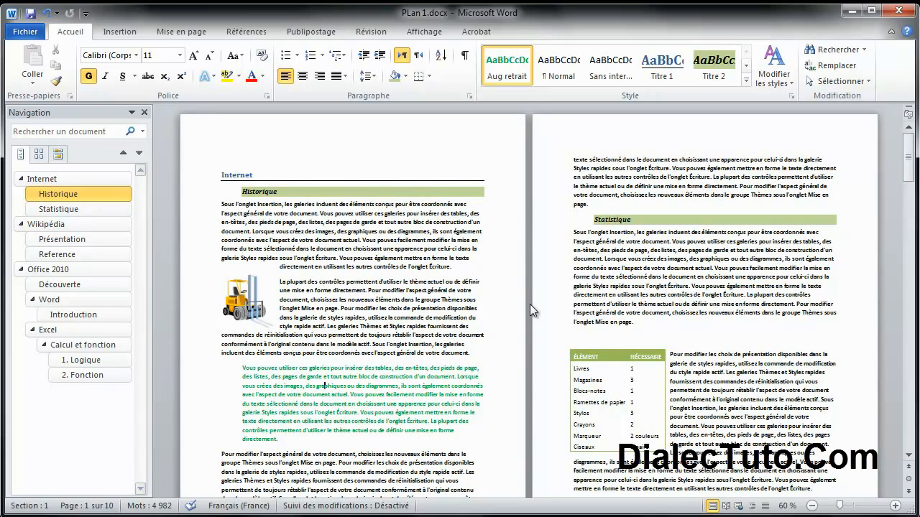